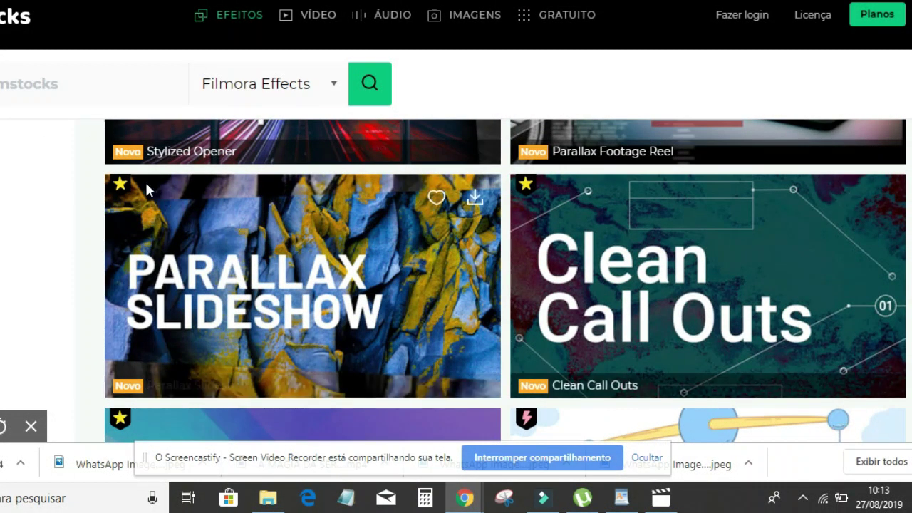
Scroll through the empty media library, then open and close the import window without choosing files.
left_click(648, 461)
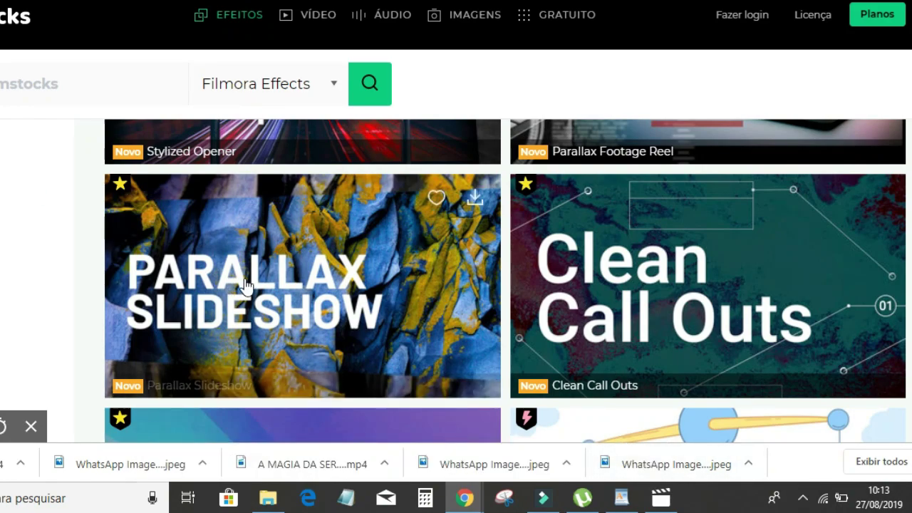
scroll(37, 193, "down", 2)
scroll(37, 192, "up", 3)
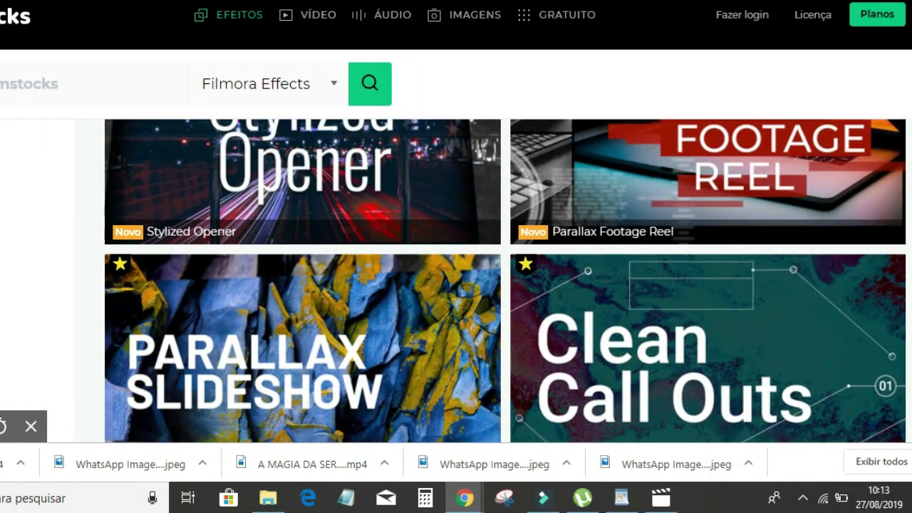
scroll(37, 193, "down", 3)
scroll(505, 281, "down", 2)
scroll(505, 281, "down", 3)
scroll(506, 281, "down", 4)
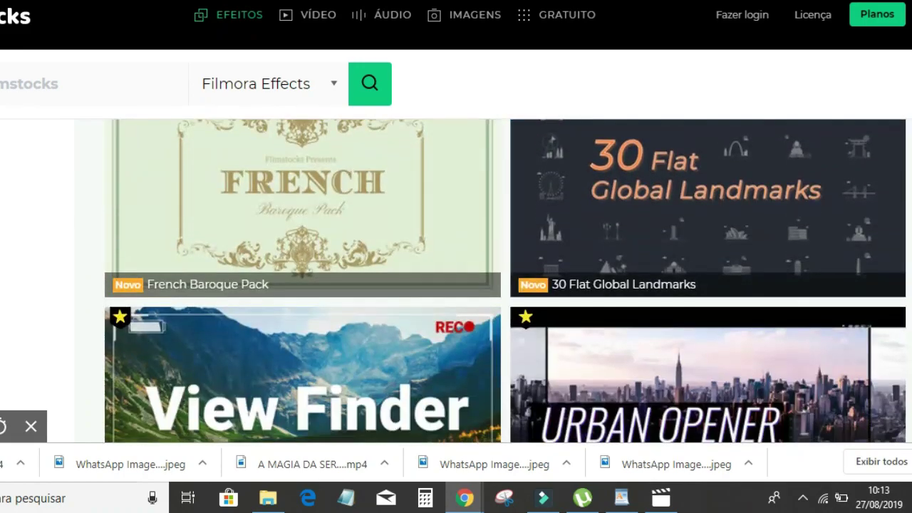
scroll(506, 281, "down", 2)
scroll(505, 281, "down", 2)
scroll(505, 282, "down", 2)
scroll(505, 281, "down", 2)
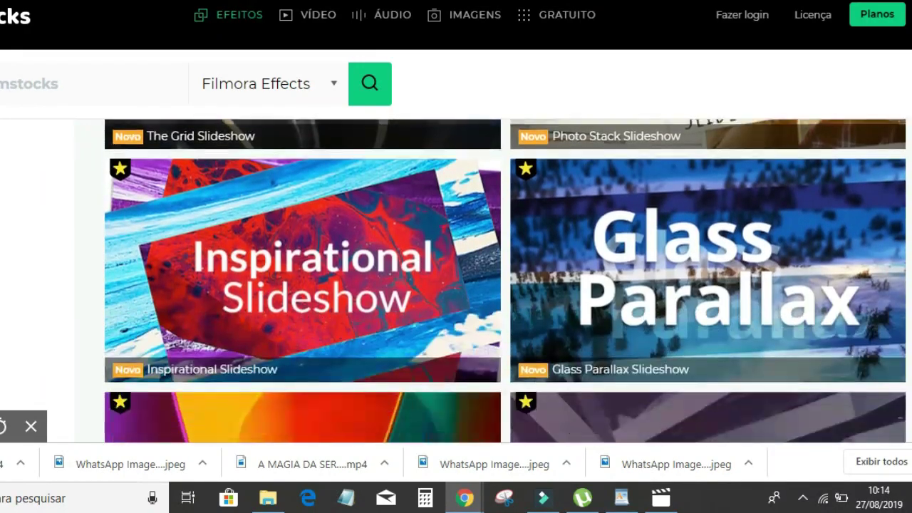
scroll(506, 282, "down", 3)
scroll(505, 281, "down", 2)
scroll(505, 281, "down", 2)
scroll(505, 281, "down", 4)
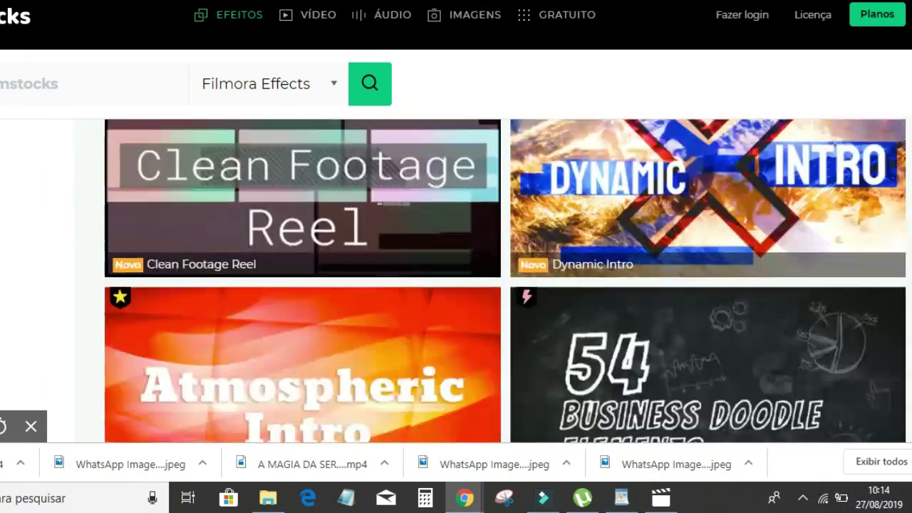
scroll(506, 282, "down", 3)
scroll(505, 282, "down", 2)
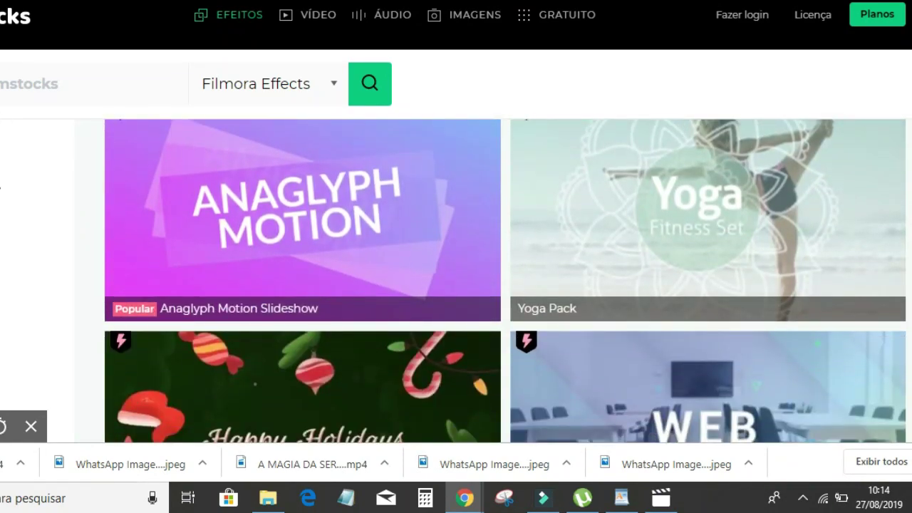
scroll(506, 282, "down", 2)
scroll(6, 183, "down", 2)
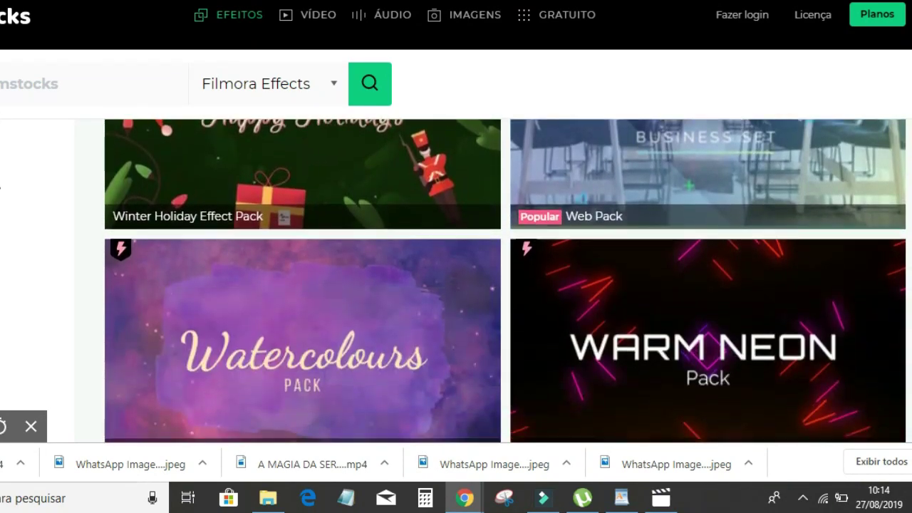
scroll(6, 183, "down", 4)
scroll(5, 184, "down", 5)
scroll(8, 183, "down", 4)
scroll(8, 183, "down", 2)
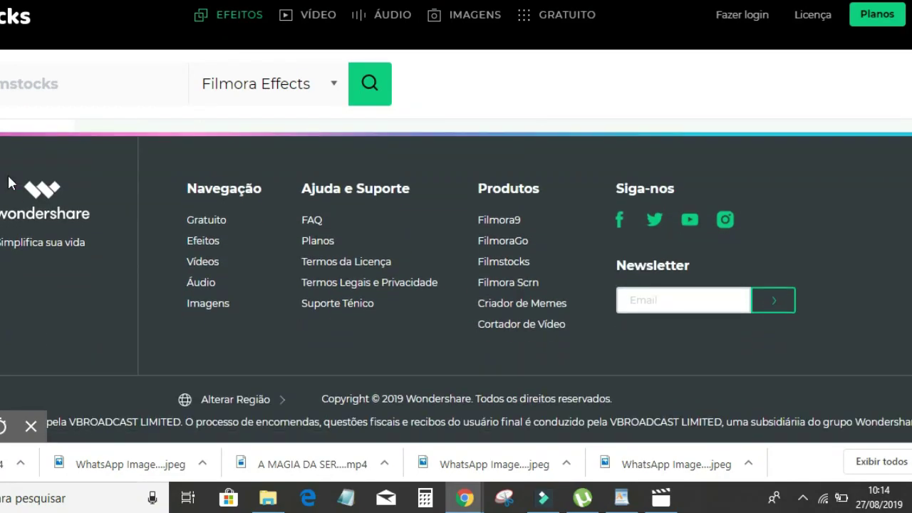
scroll(8, 183, "up", 5)
scroll(14, 177, "up", 3)
scroll(14, 177, "up", 3)
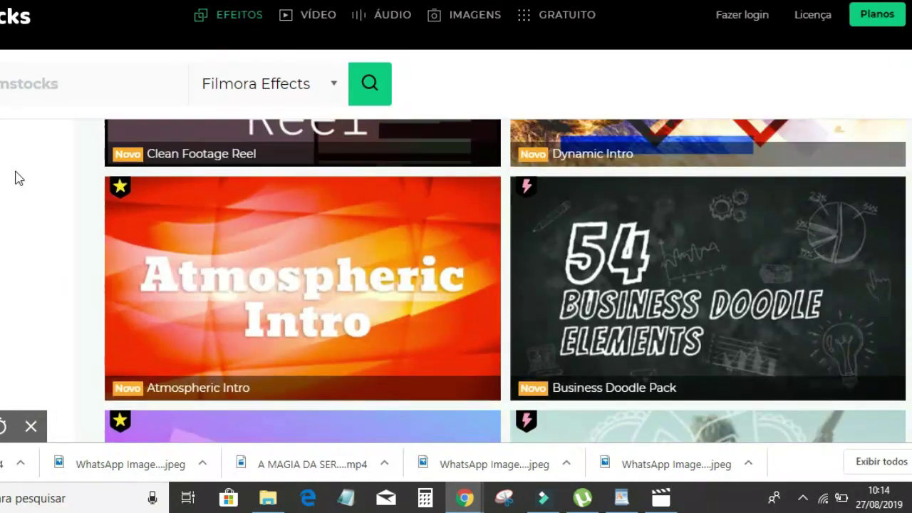
scroll(15, 178, "up", 3)
scroll(15, 173, "up", 3)
scroll(15, 172, "up", 3)
scroll(15, 172, "up", 3)
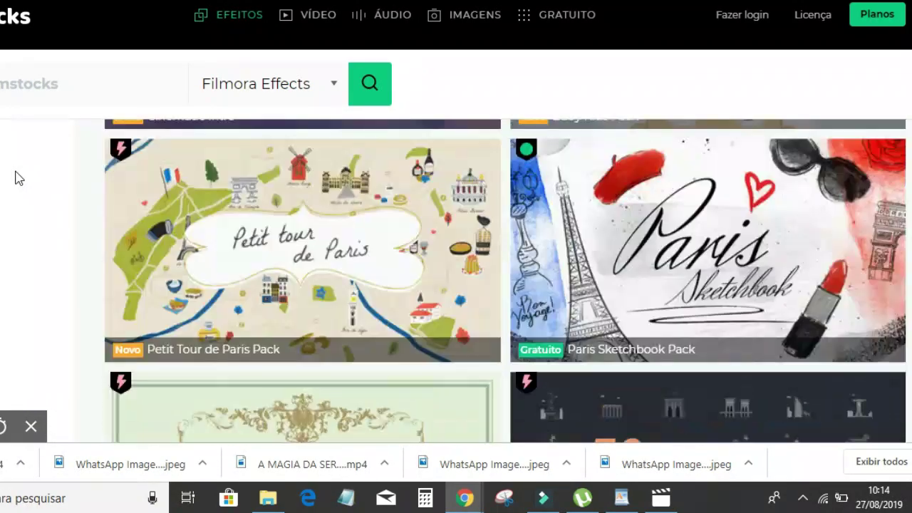
scroll(15, 173, "up", 2)
scroll(18, 178, "up", 2)
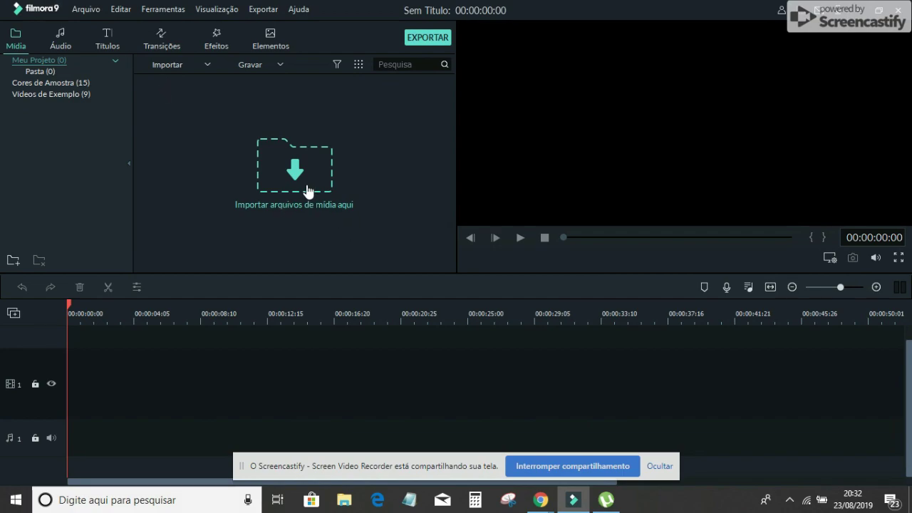
double_click(166, 151)
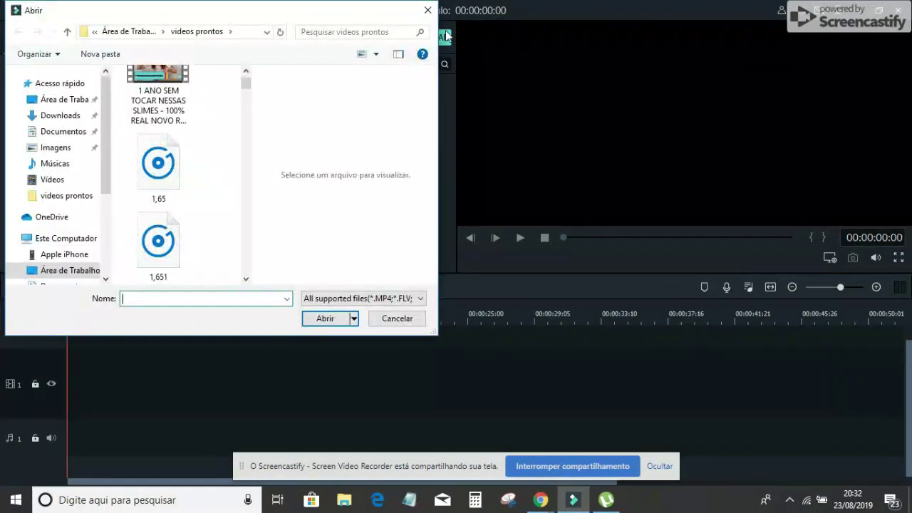
left_click(428, 12)
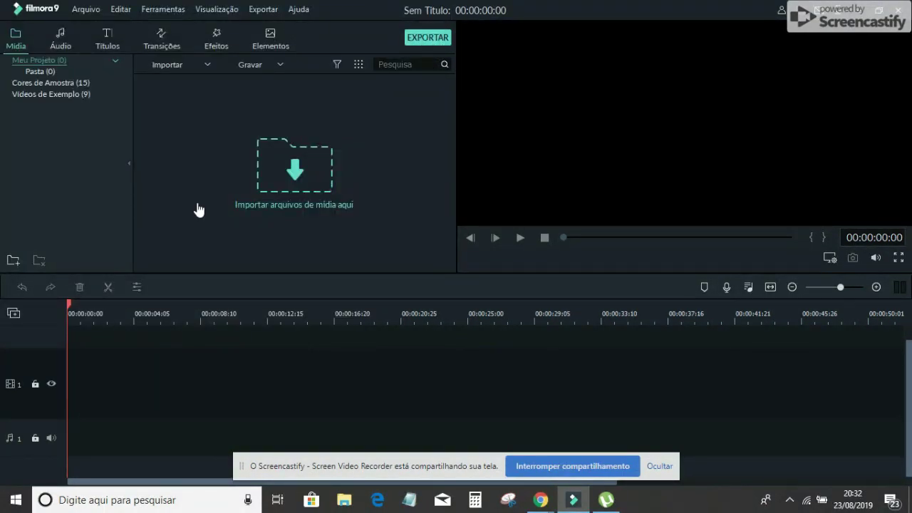
Show the Titles library with its Mídia category expanded into packs like Neon and Vintage Movie.
left_click(106, 42)
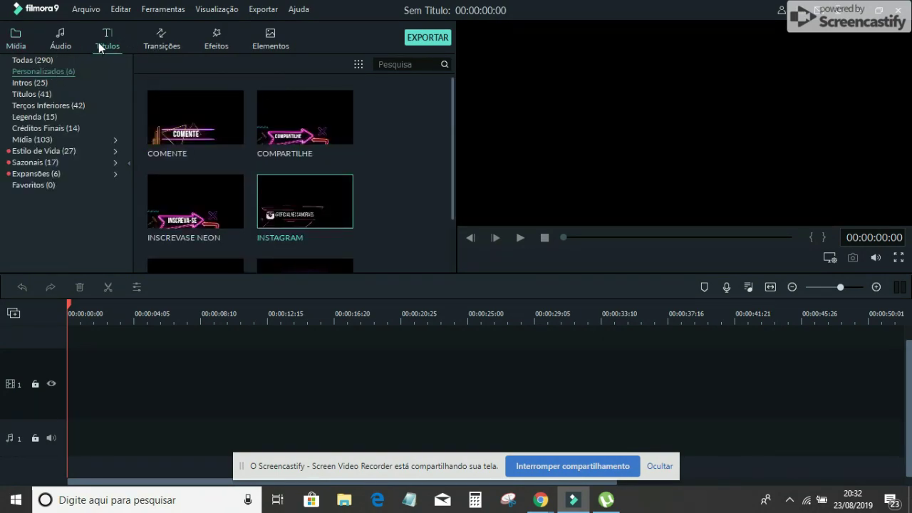
left_click(33, 140)
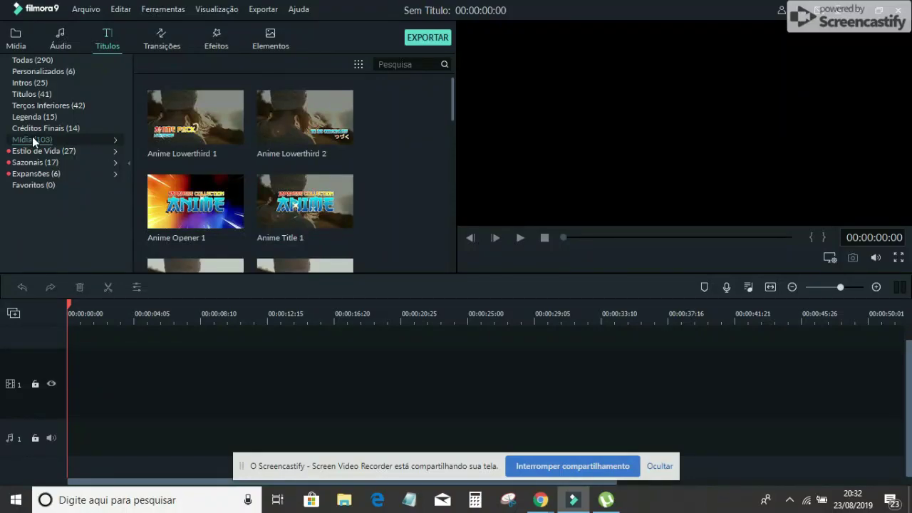
scroll(344, 179, "down", 5)
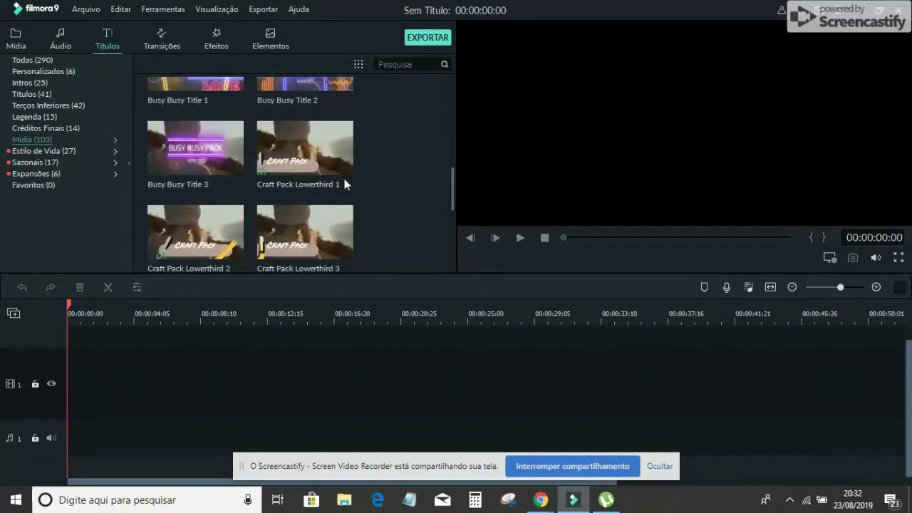
left_click(53, 143)
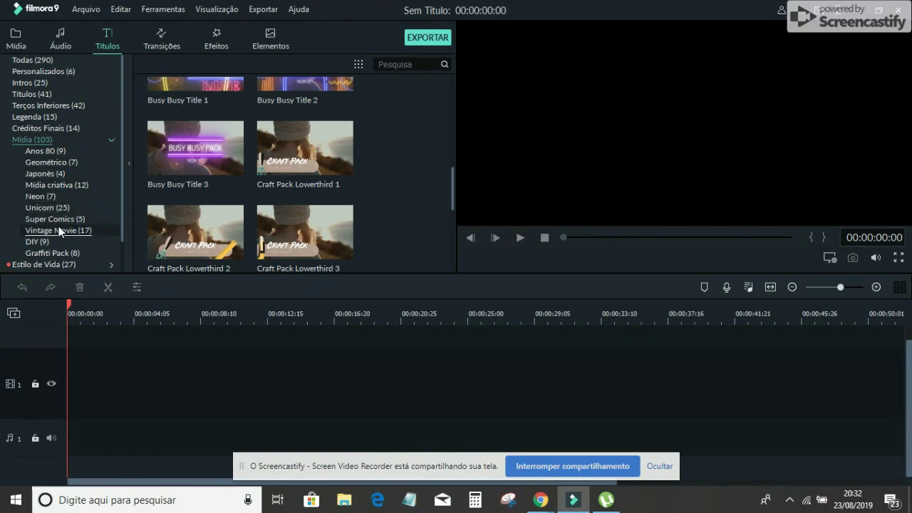
left_click(649, 467)
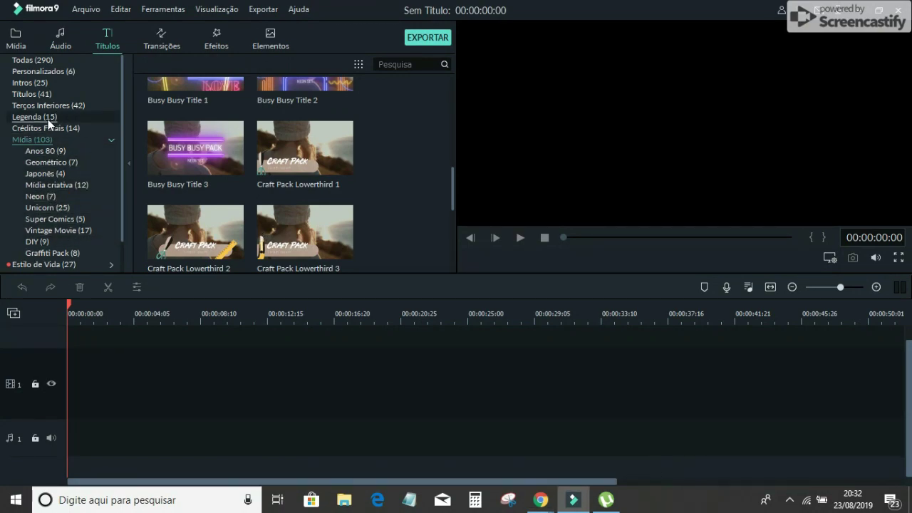
scroll(453, 157, "up", 3)
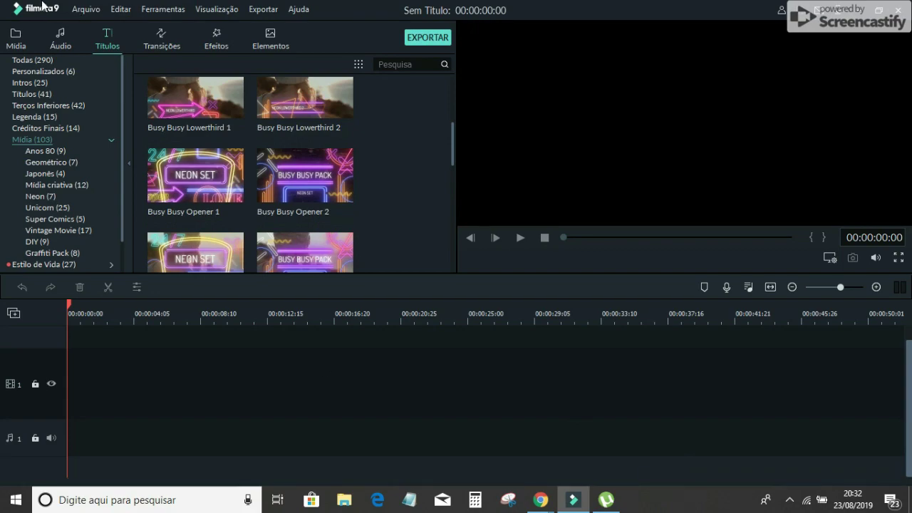
left_click(16, 42)
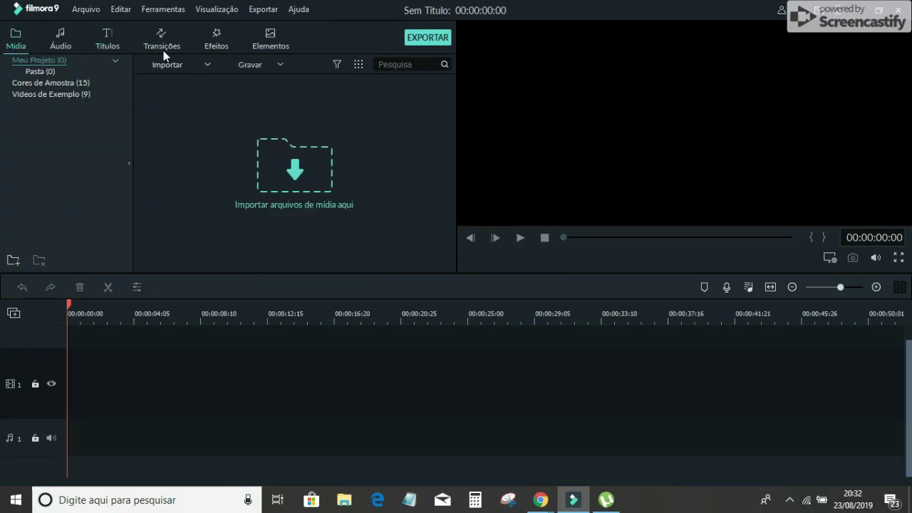
left_click(111, 44)
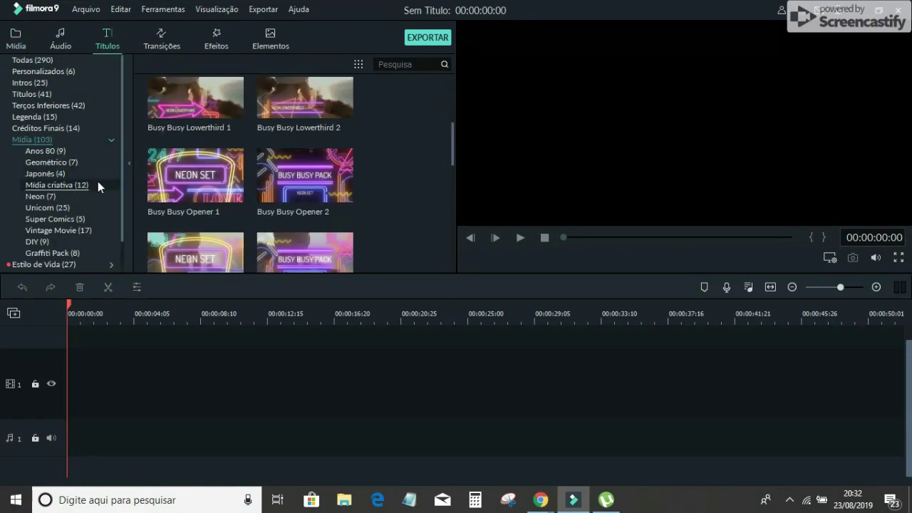
Place Graffiti Pack Opener 1 at 00:00 on video track 1 and open its text settings.
left_click(47, 254)
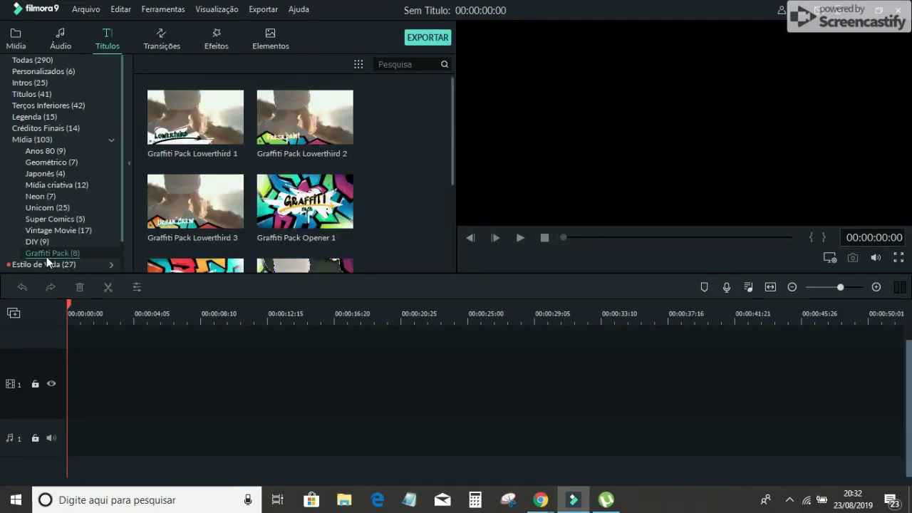
left_click_drag(339, 217, 72, 385)
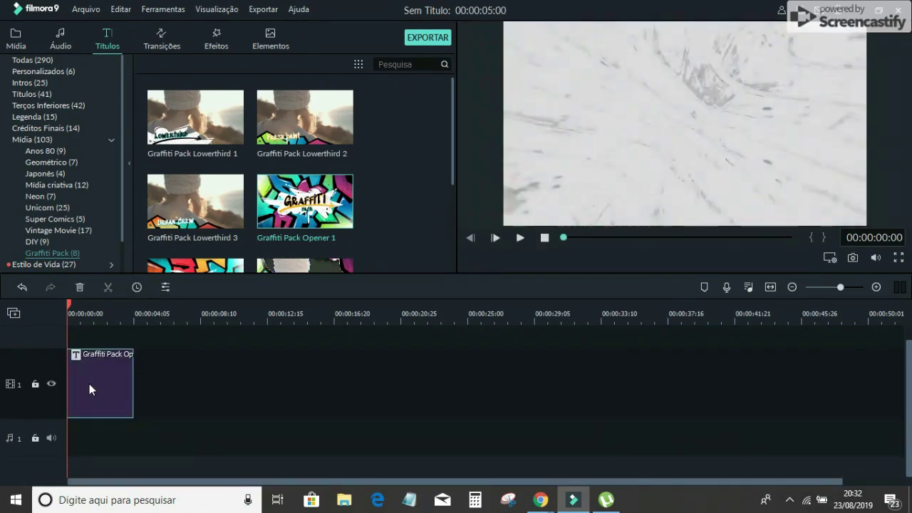
double_click(89, 385)
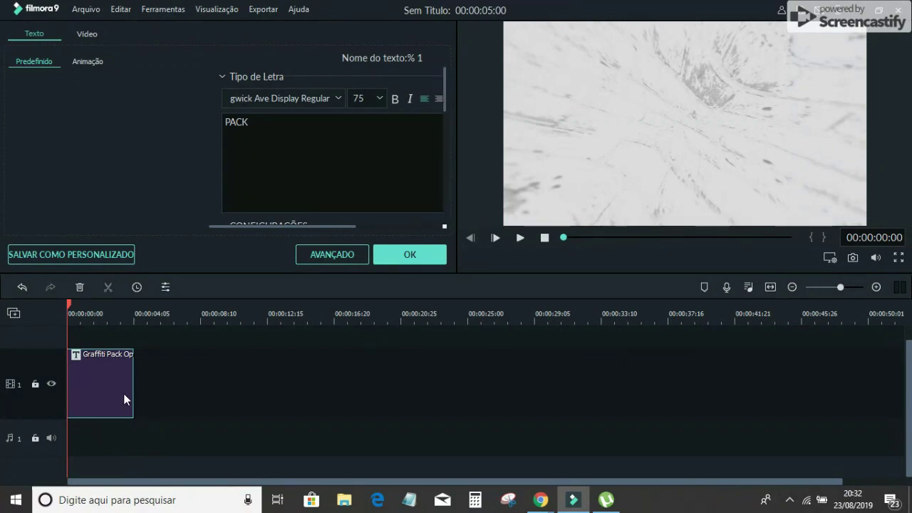
In the advanced text editor, erase PACK and GRAFFITI so the headline reads 'novo rosa', then confirm.
left_click(340, 256)
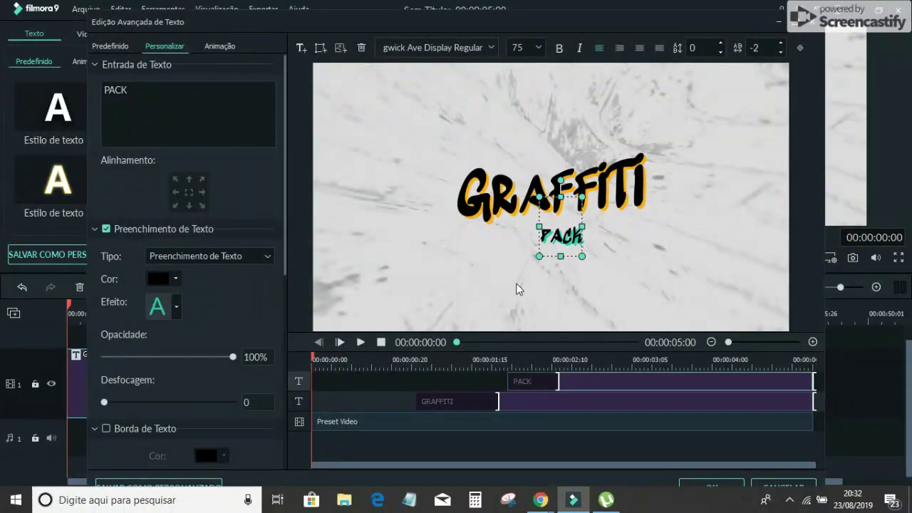
double_click(574, 239)
key("BackSpace")
key("BackSpace")
key("BackSpace")
key("BackSpace")
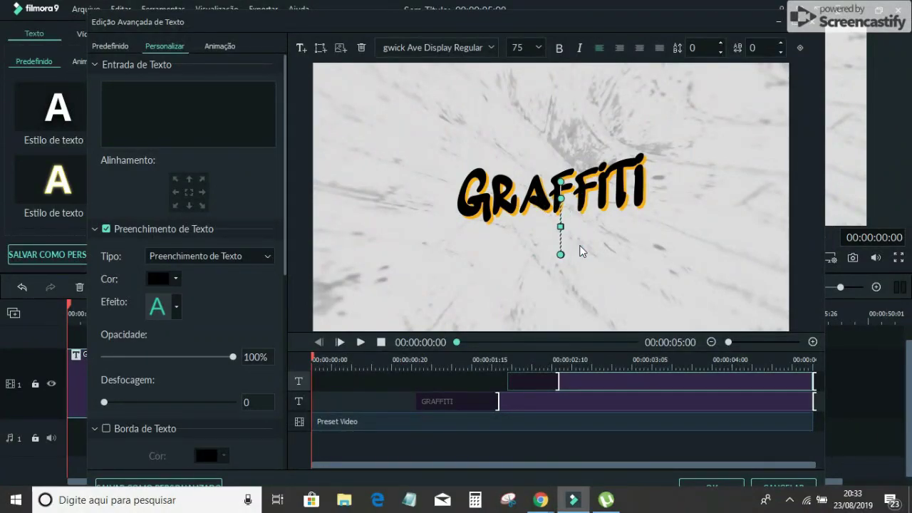
left_click(591, 198)
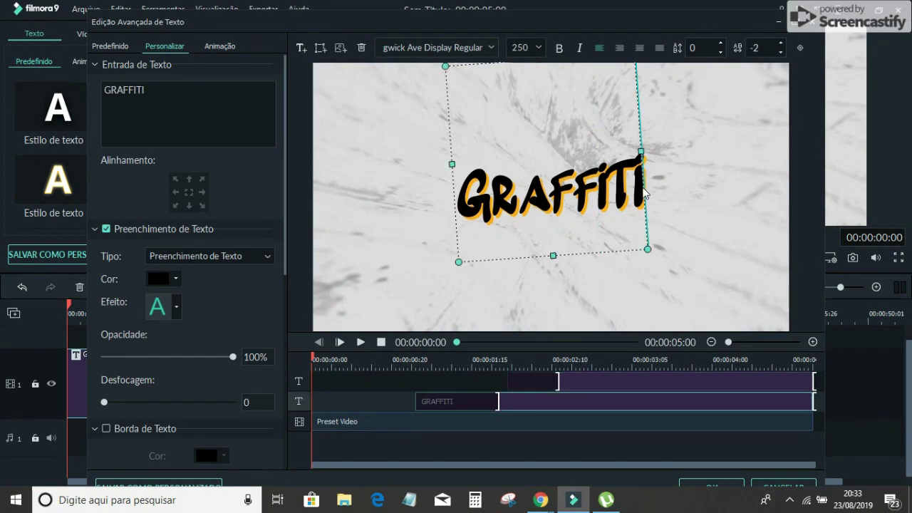
key("BackSpace")
key("BackSpace")
key("BackSpace")
key("BackSpace")
key("BackSpace")
key("BackSpace")
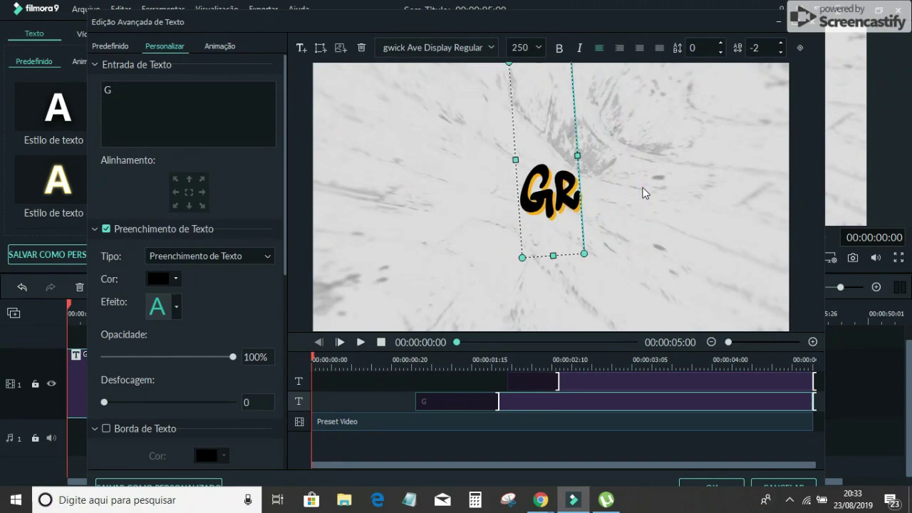
key("BackSpace")
key("BackSpace")
type("n")
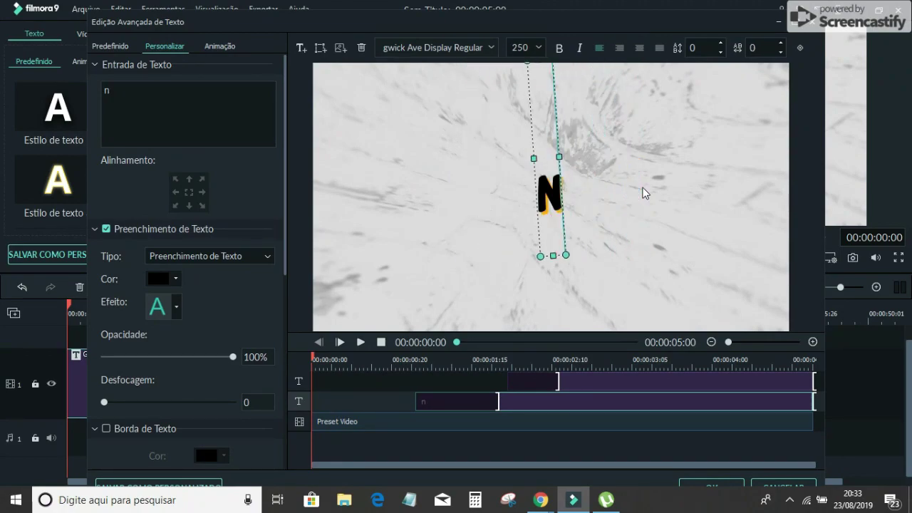
type("ovo rosa")
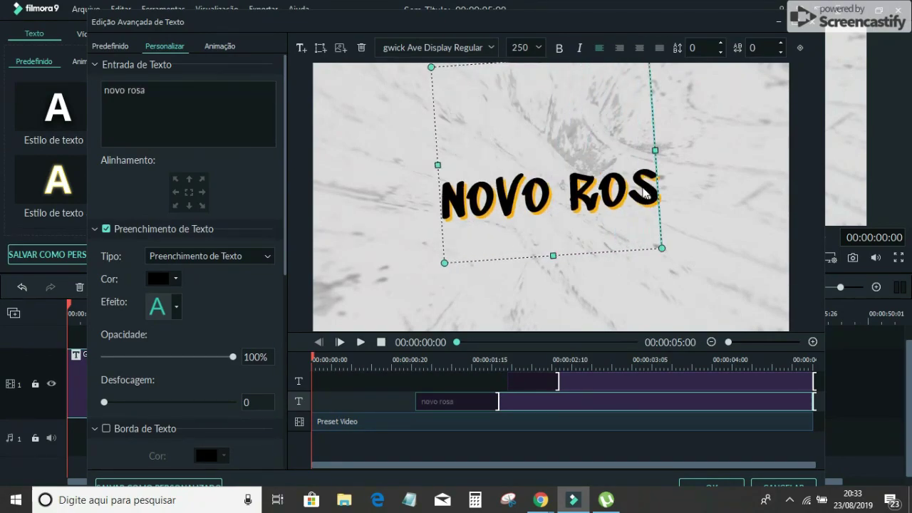
left_click(716, 486)
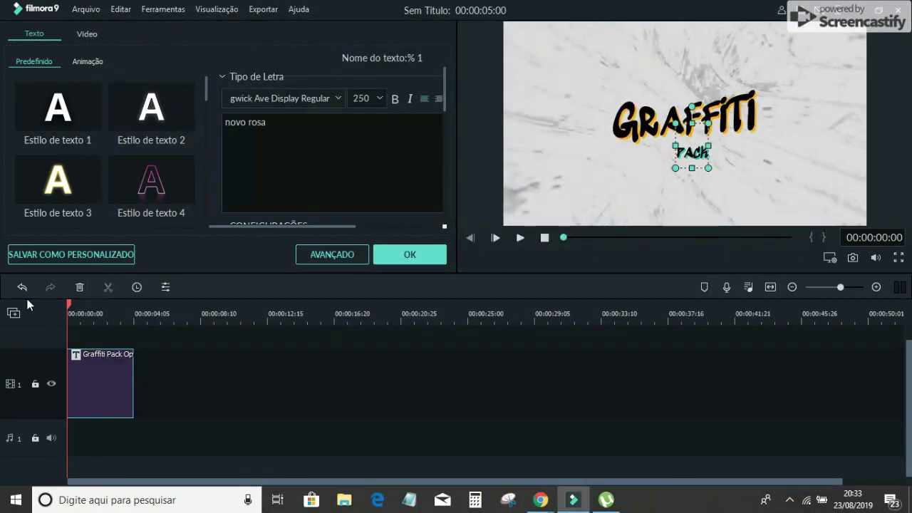
Apply the new title text and play the NOVO ROSA opener preview three times.
left_click(402, 253)
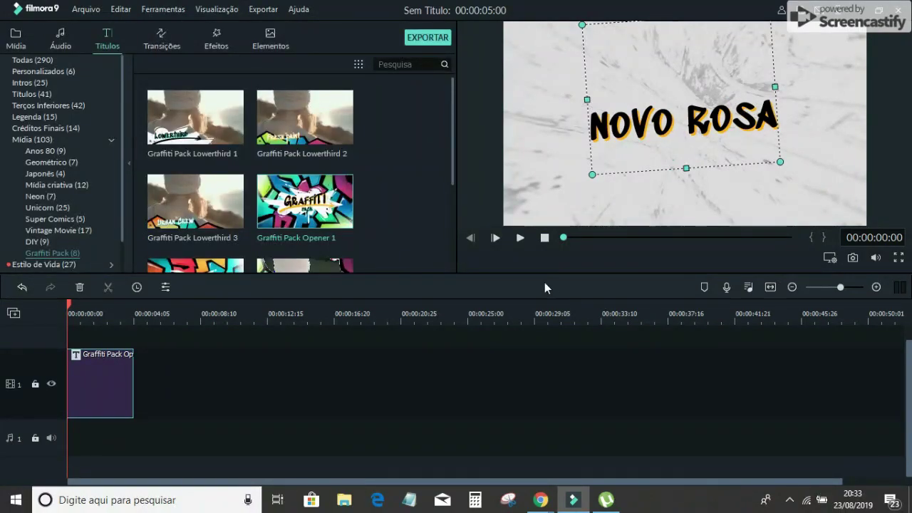
left_click(521, 239)
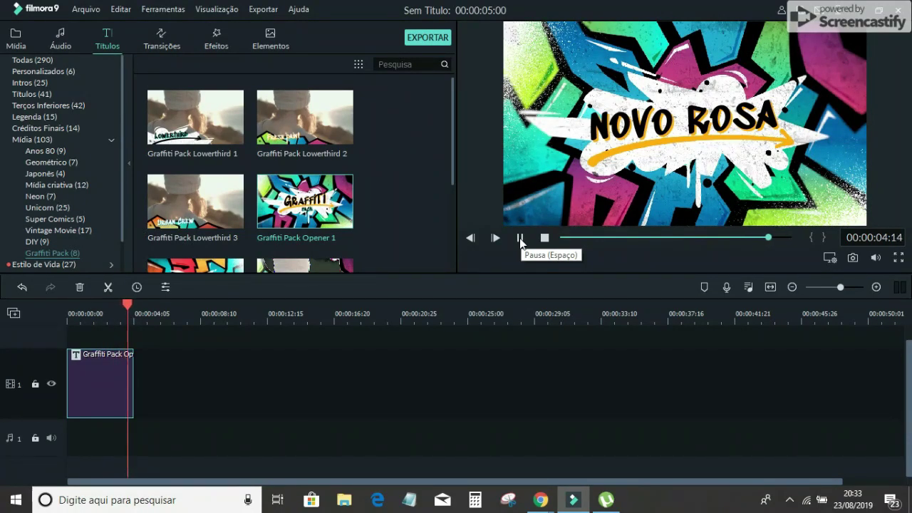
left_click(520, 238)
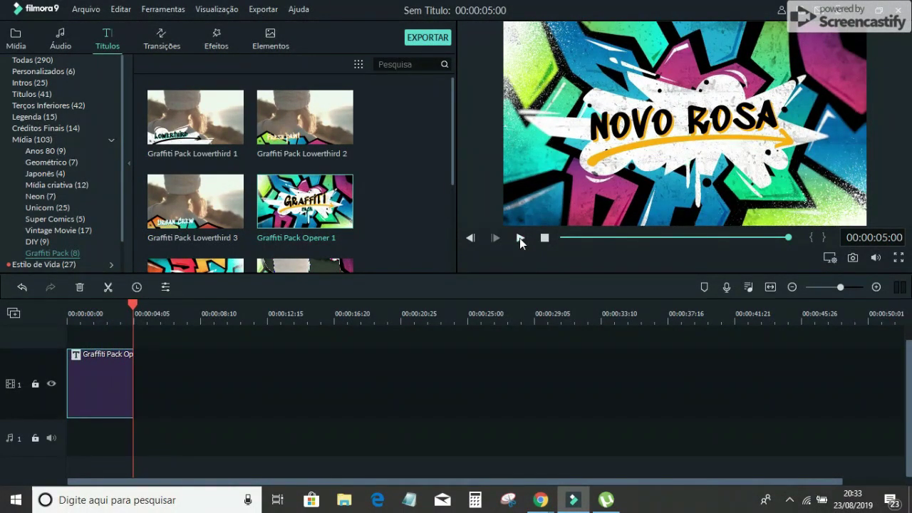
left_click(520, 238)
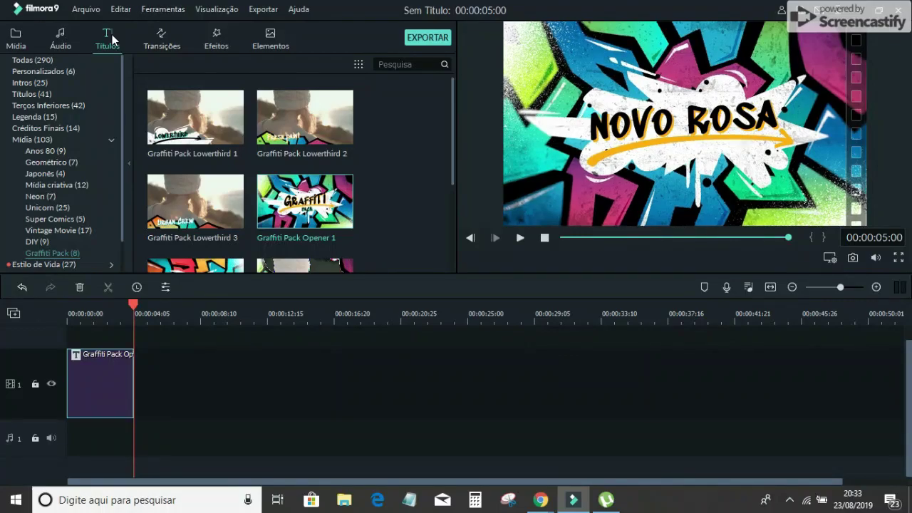
Browse the saved titles in the Personalizados category.
left_click(34, 72)
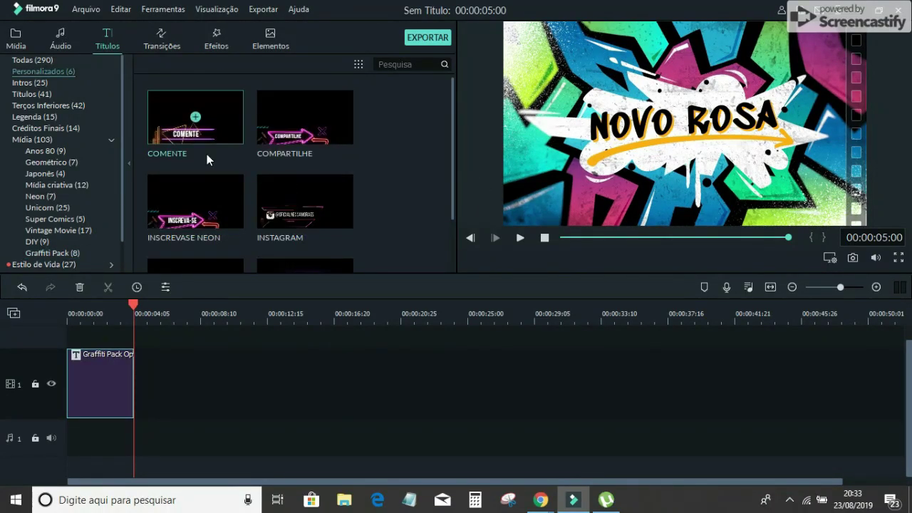
scroll(274, 202, "down", 2)
scroll(316, 228, "up", 2)
scroll(311, 153, "down", 2)
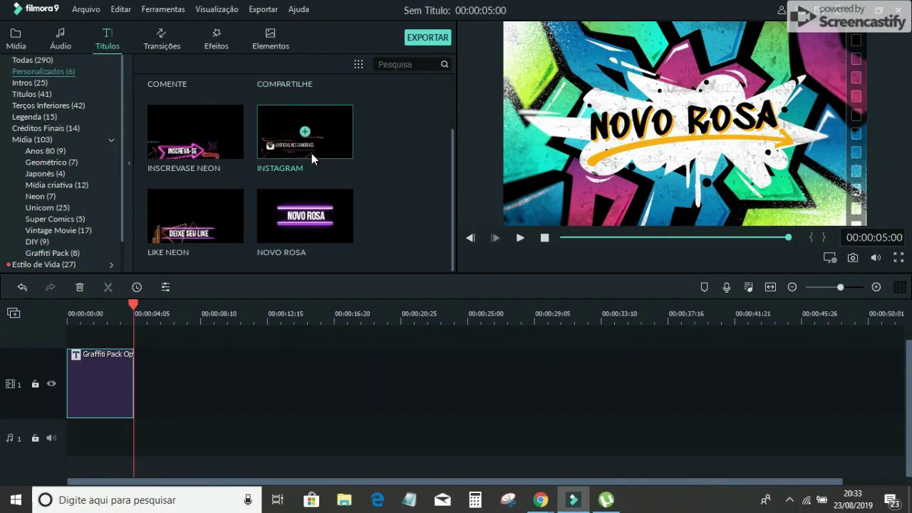
scroll(315, 166, "up", 2)
scroll(316, 166, "down", 2)
scroll(318, 166, "up", 2)
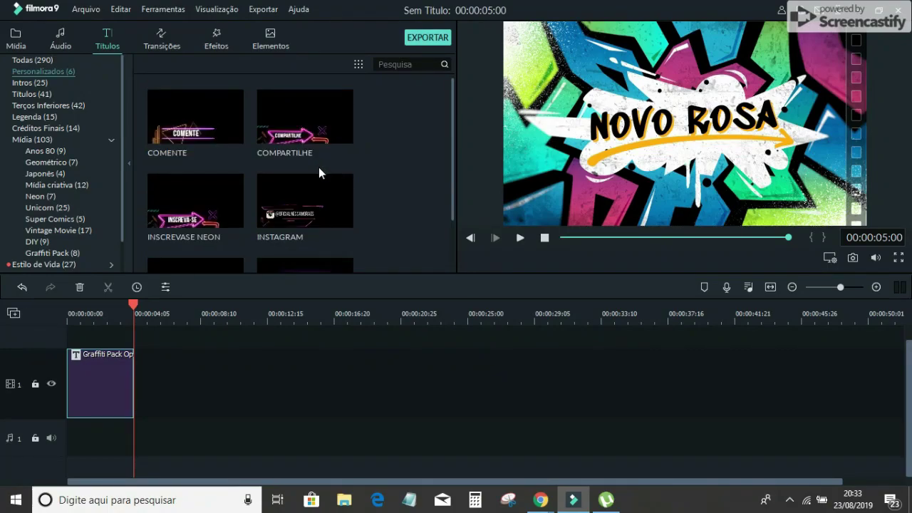
Return to the project media library and open, then dismiss, the title clip's context menu.
left_click(16, 41)
right_click(95, 393)
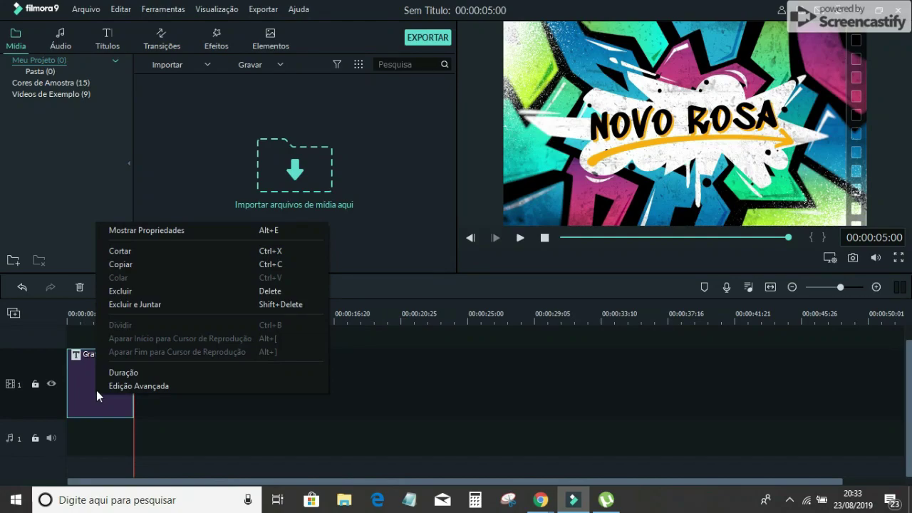
left_click(450, 399)
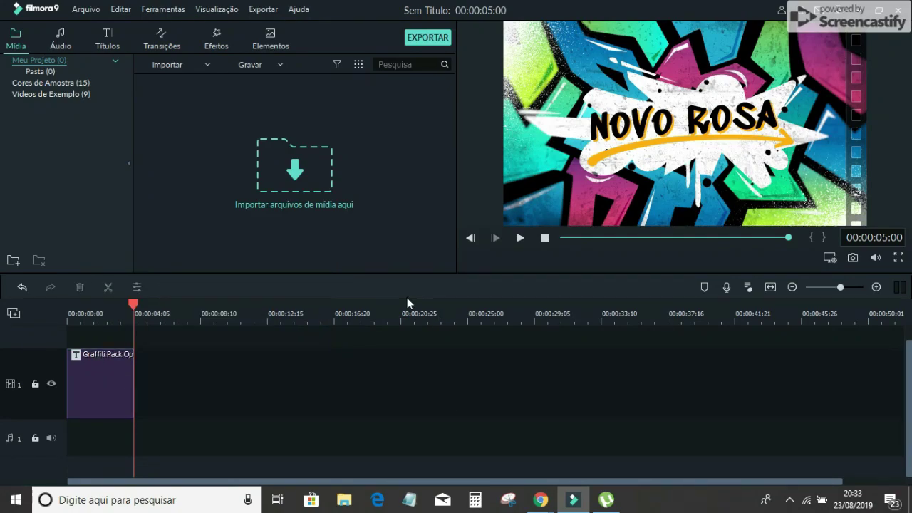
Save the NOVO ROSA opener as a custom title, replacing 'Meu modelo1' with the name 'novo rosa g'.
double_click(121, 369)
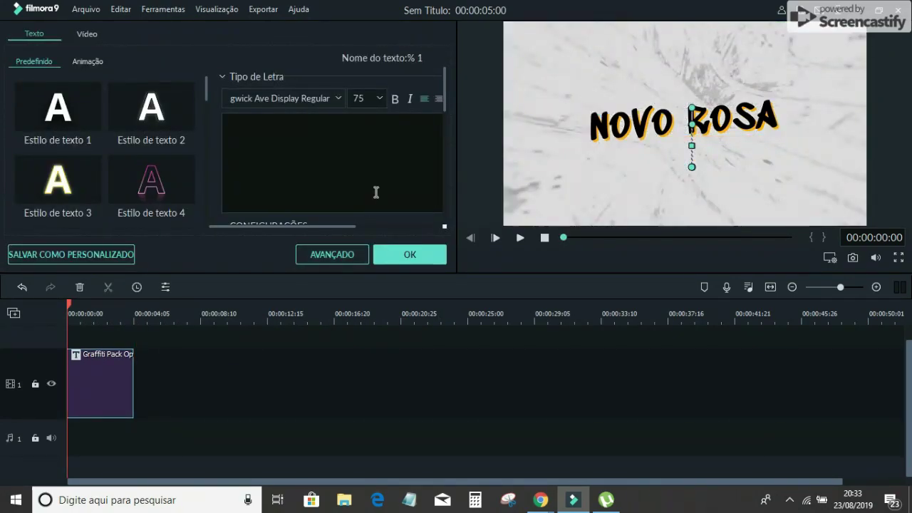
scroll(377, 185, "down", 3)
left_click(91, 256)
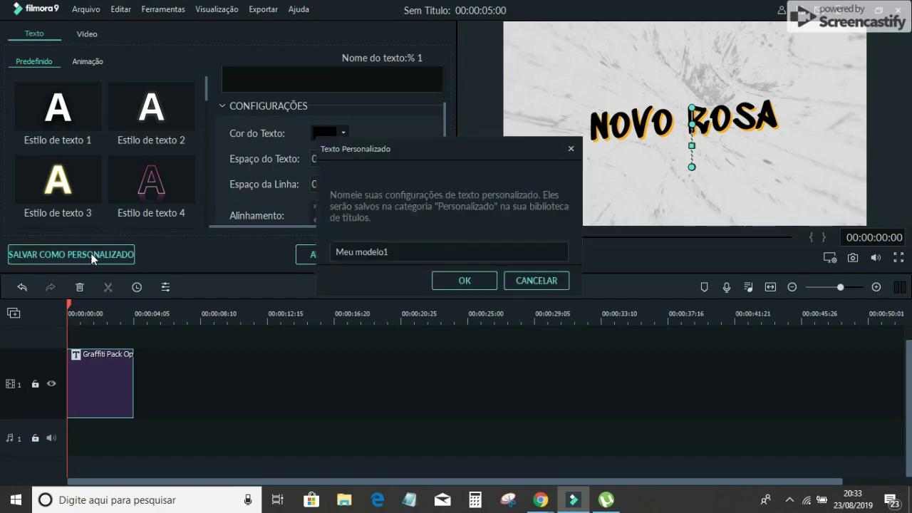
left_click_drag(400, 253, 216, 257)
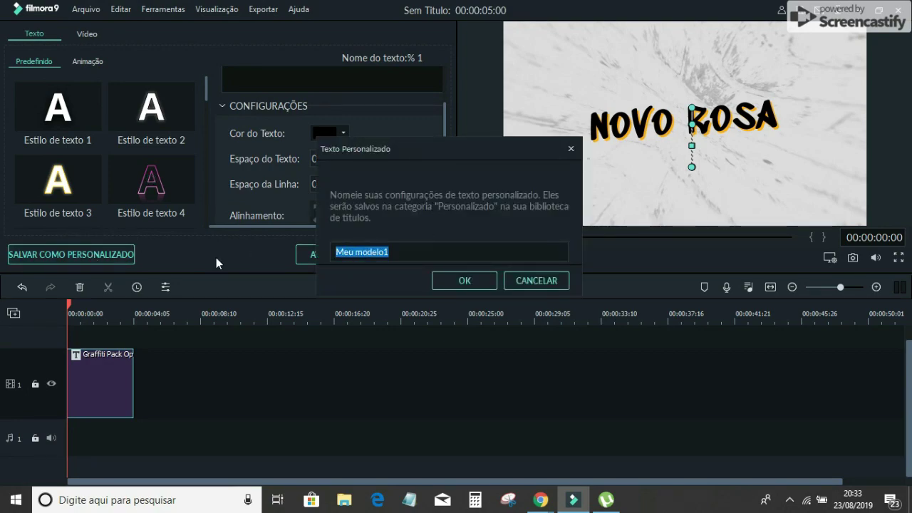
key("BackSpace")
type("novo ")
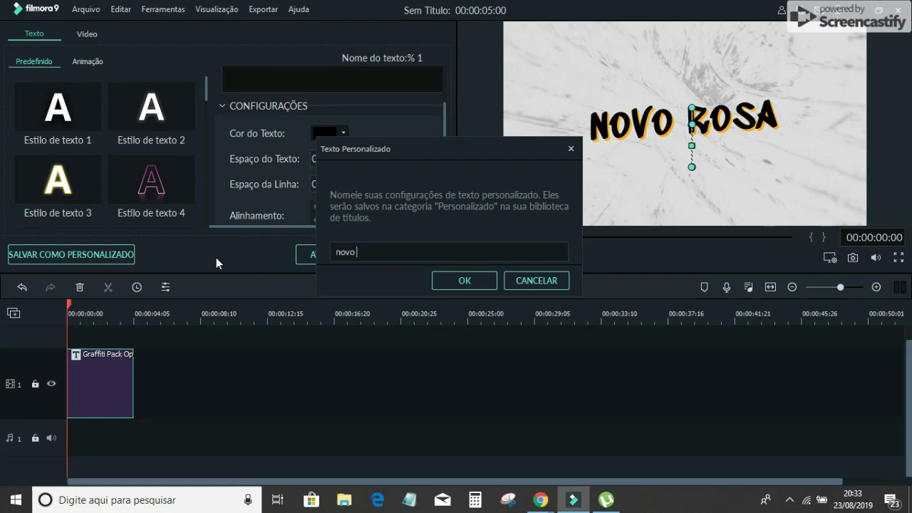
type("rosa g")
left_click(461, 284)
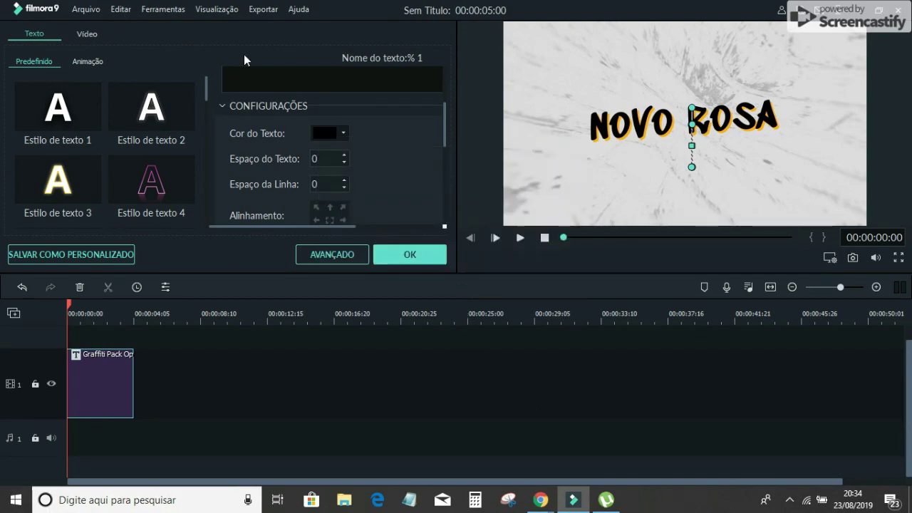
Close the text panel, then play and pause the 'novo rosa g' custom title preview.
left_click(392, 255)
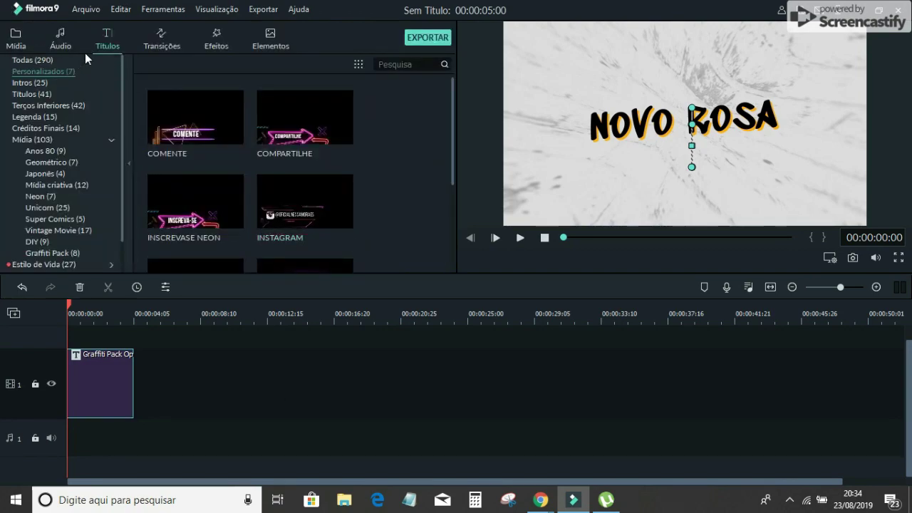
scroll(308, 205, "down", 3)
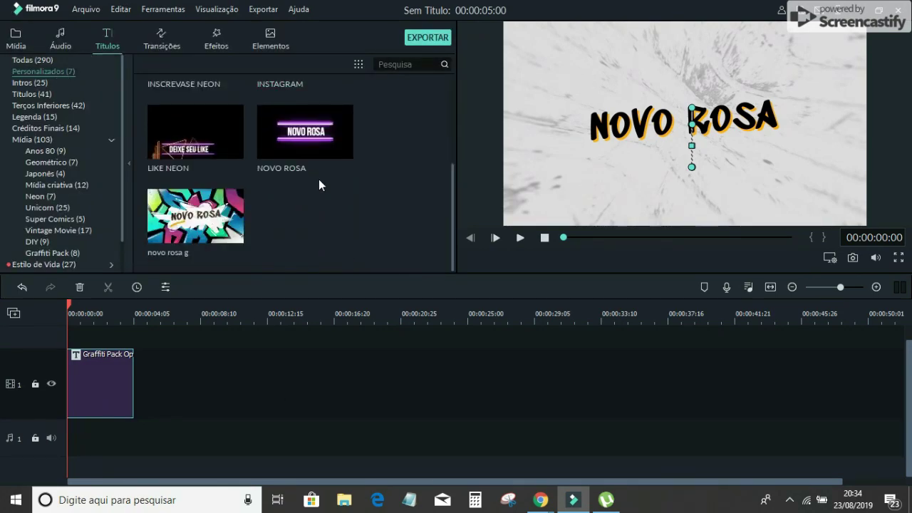
left_click(194, 213)
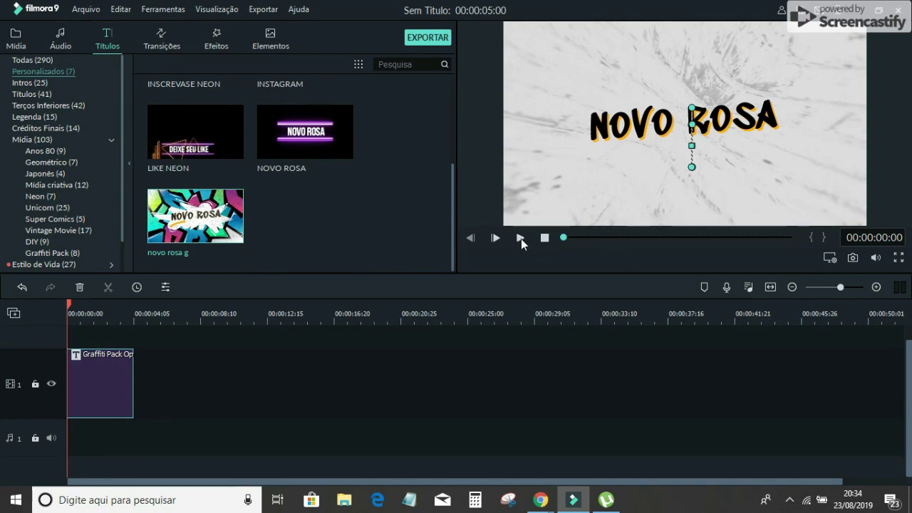
left_click(521, 239)
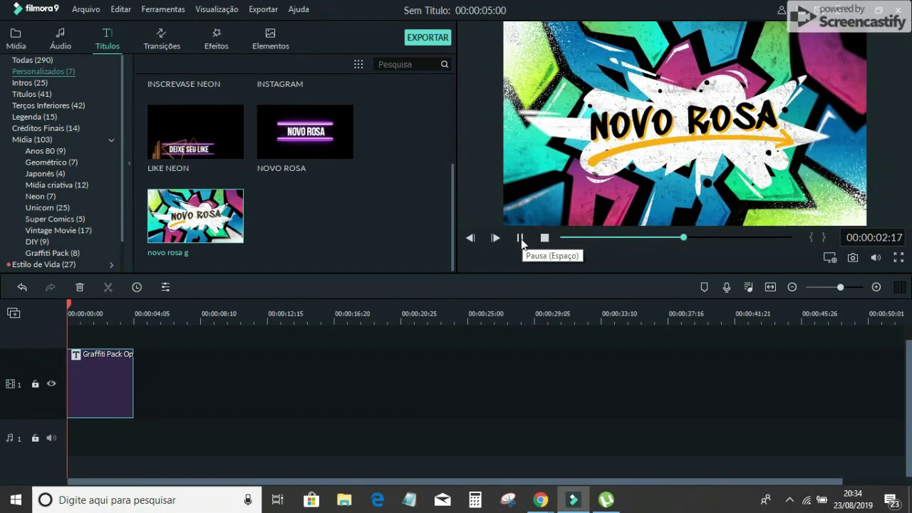
left_click(521, 239)
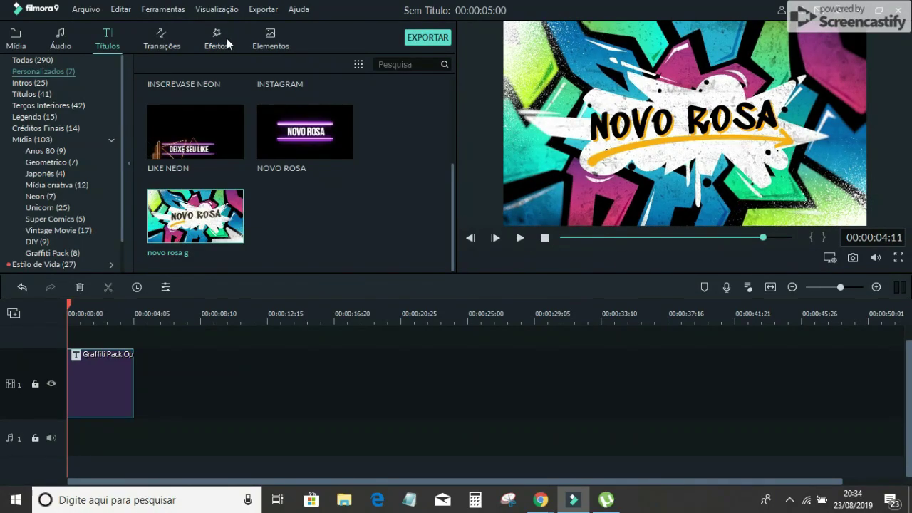
Open export settings, view the encoding settings, then start and cancel a trial export.
left_click(426, 37)
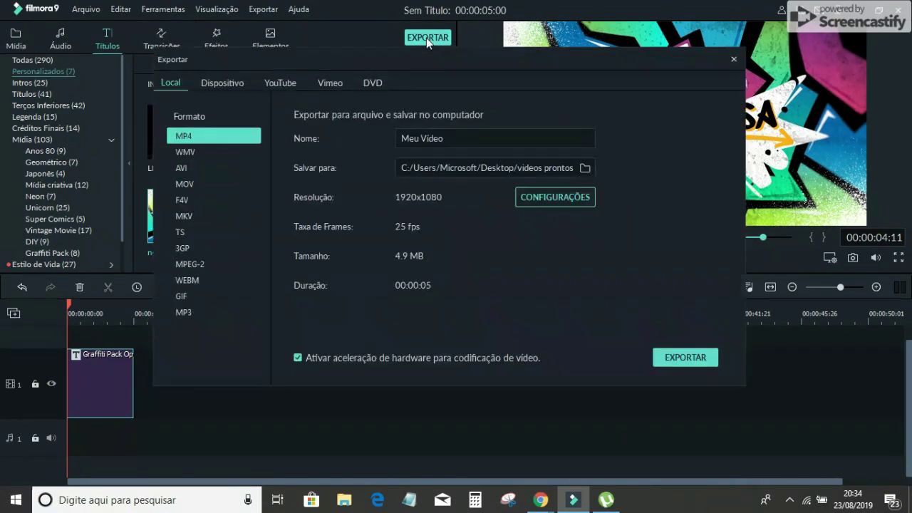
left_click(550, 198)
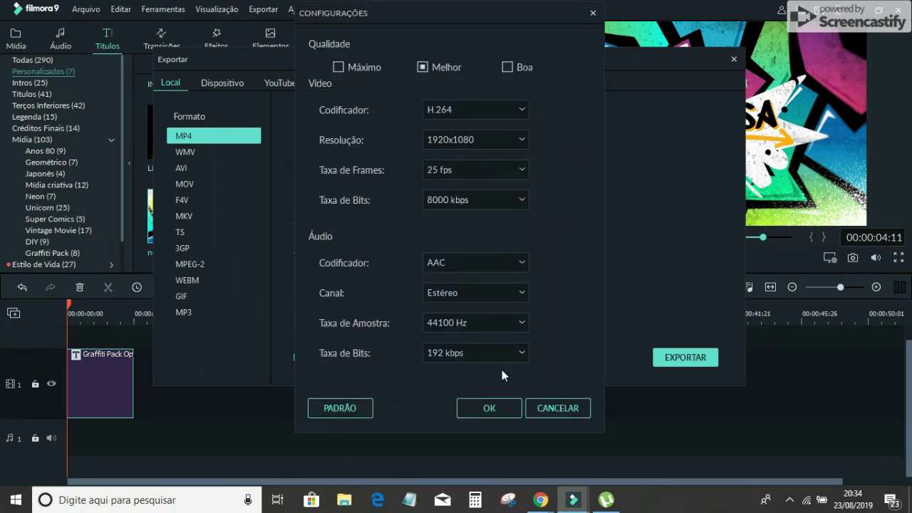
left_click(482, 410)
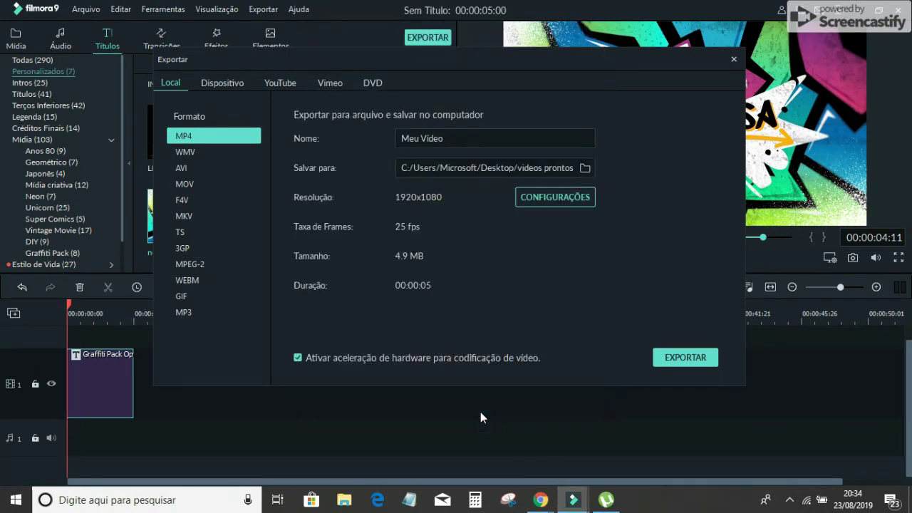
left_click(667, 360)
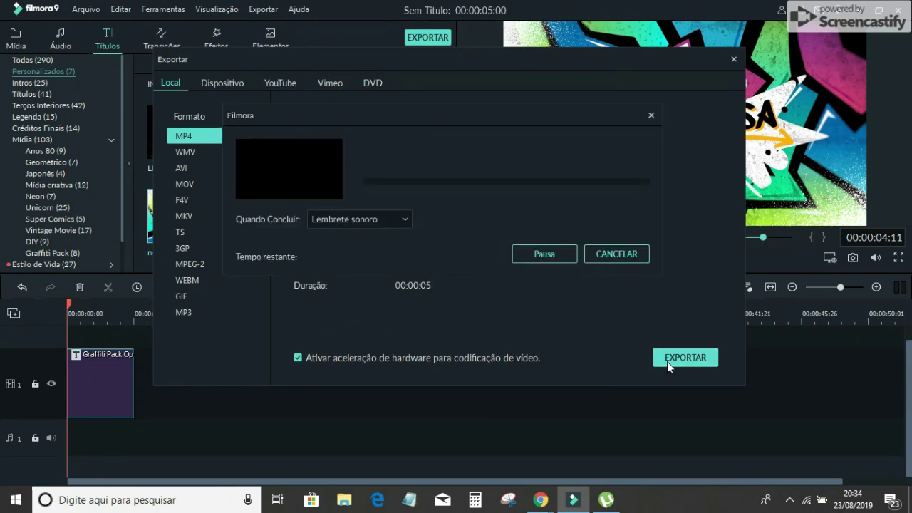
left_click(613, 256)
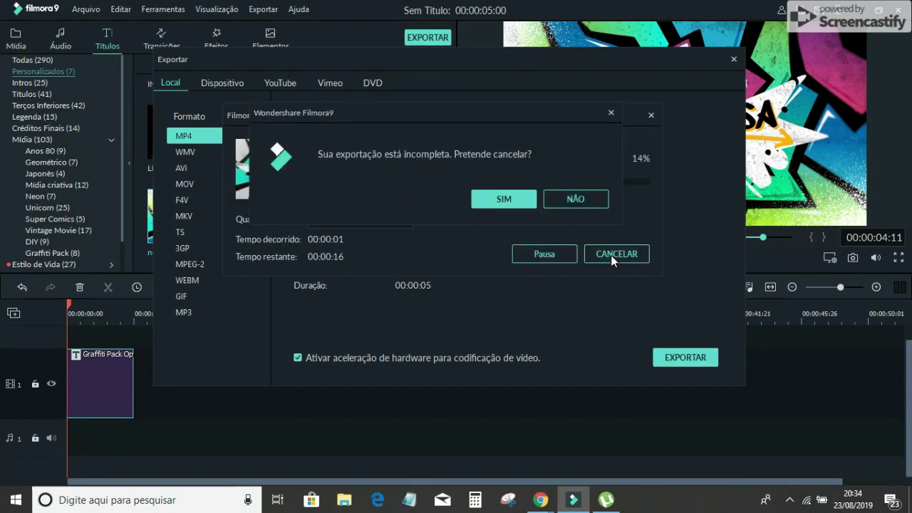
left_click(528, 200)
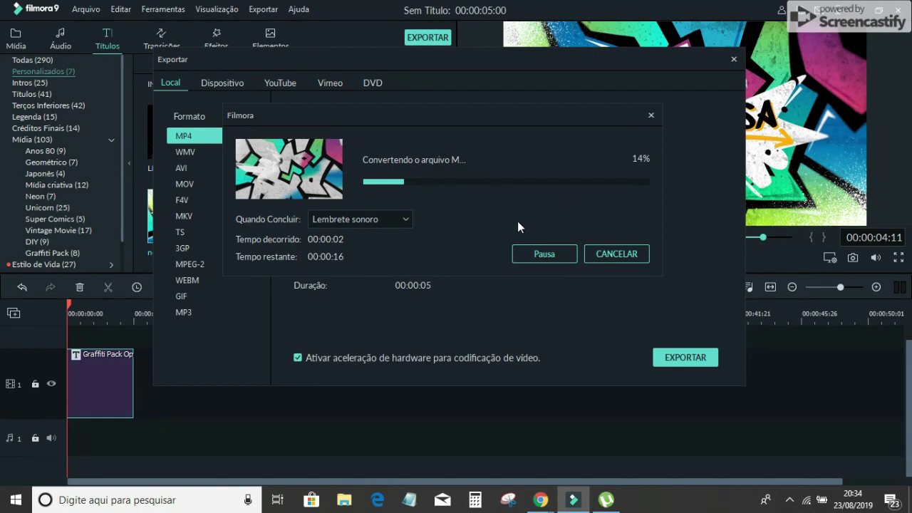
Export the MP4 with the name 'vinheta' and close the progress window when finished.
left_click_drag(453, 142, 369, 130)
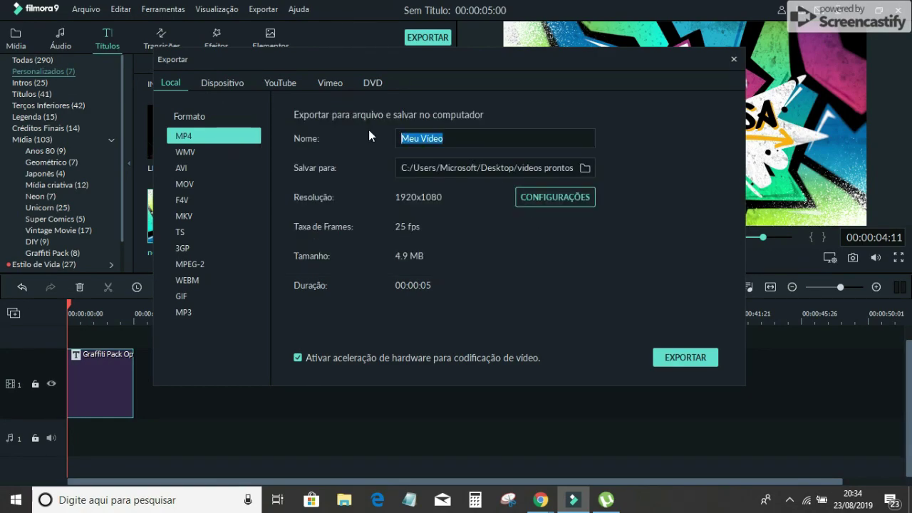
type("vinheta")
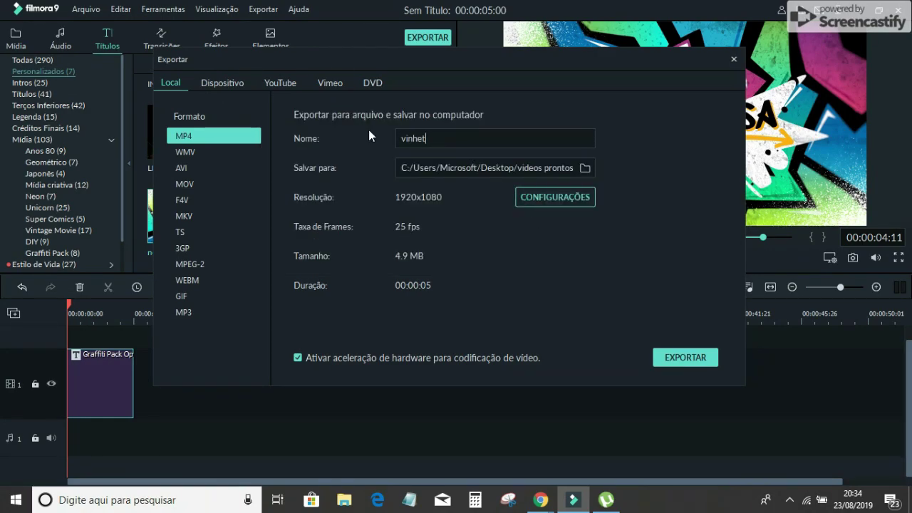
left_click(667, 362)
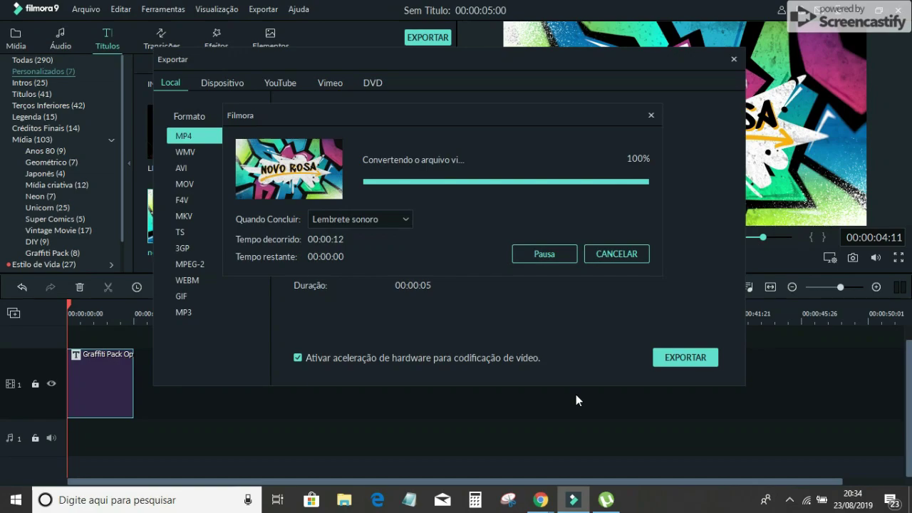
left_click(631, 255)
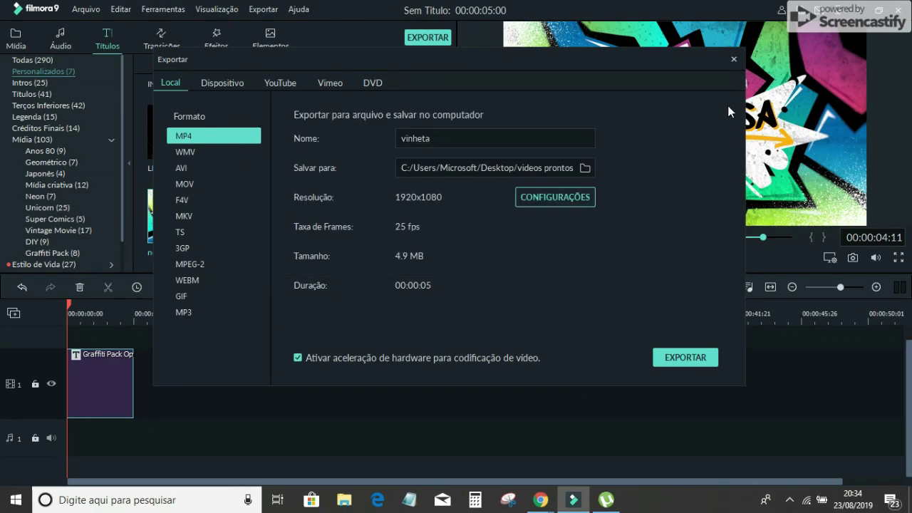
Close the export dialog and preview a Geometric Mindbender title from Geométrico.
left_click(736, 58)
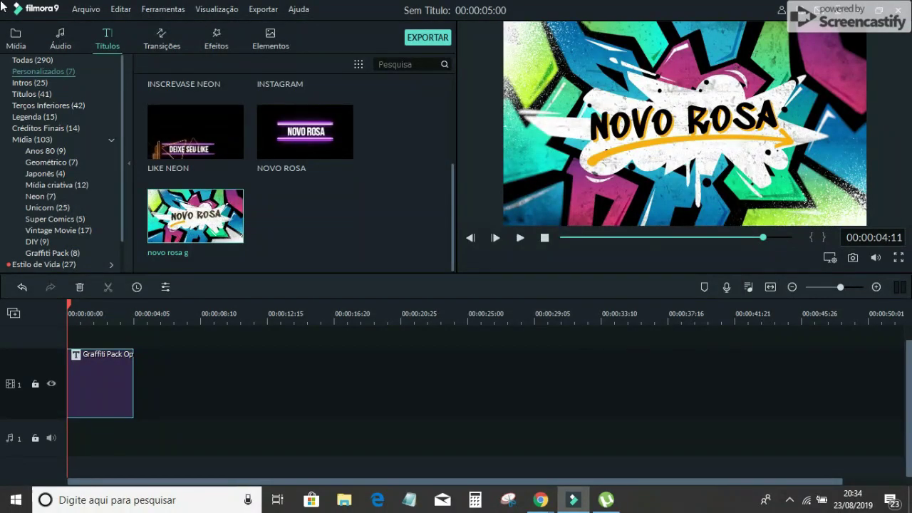
left_click(44, 163)
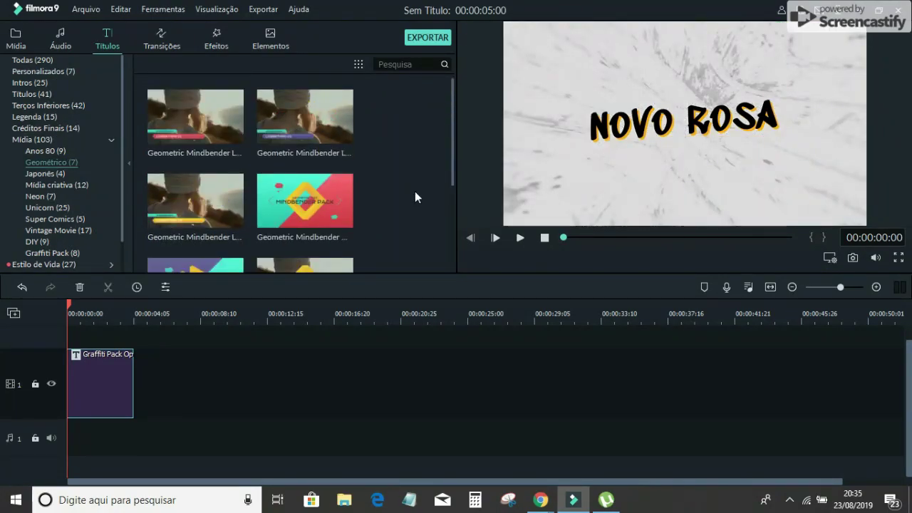
left_click(336, 213)
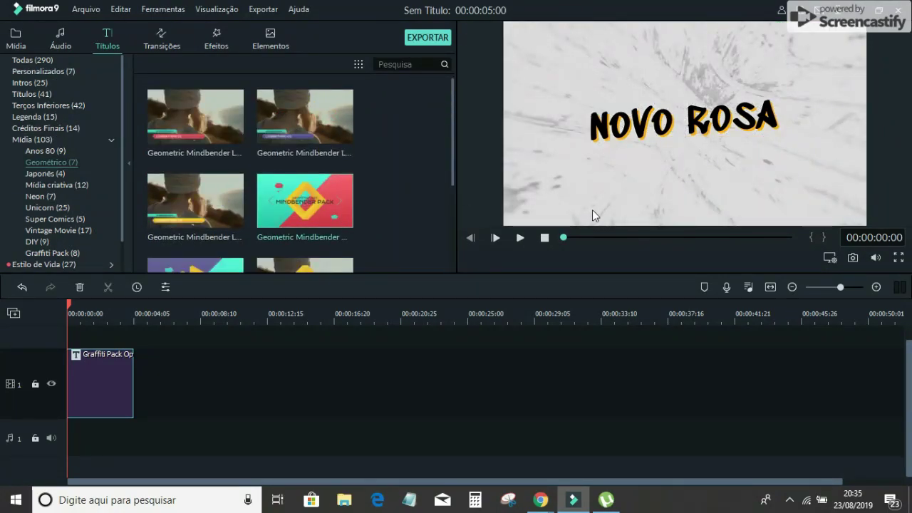
left_click(523, 237)
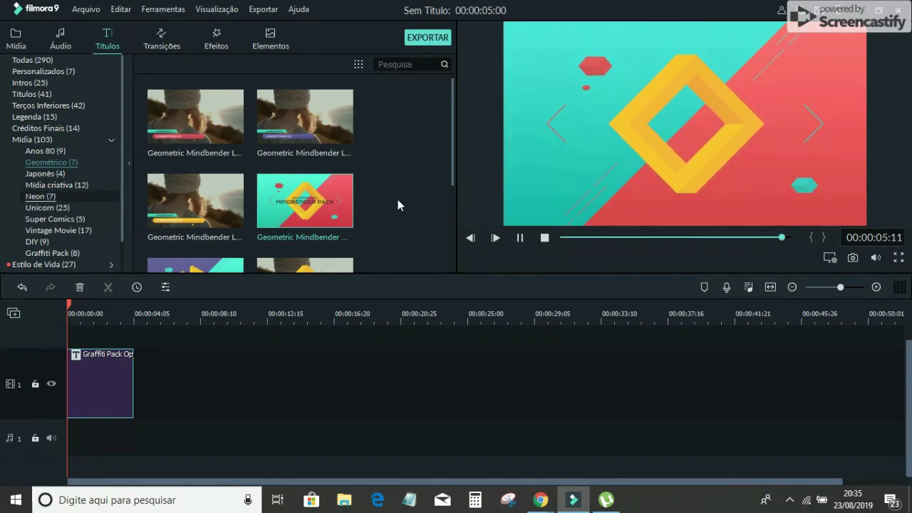
Preview title presets from the Neon and Vintage Movie categories.
left_click(40, 196)
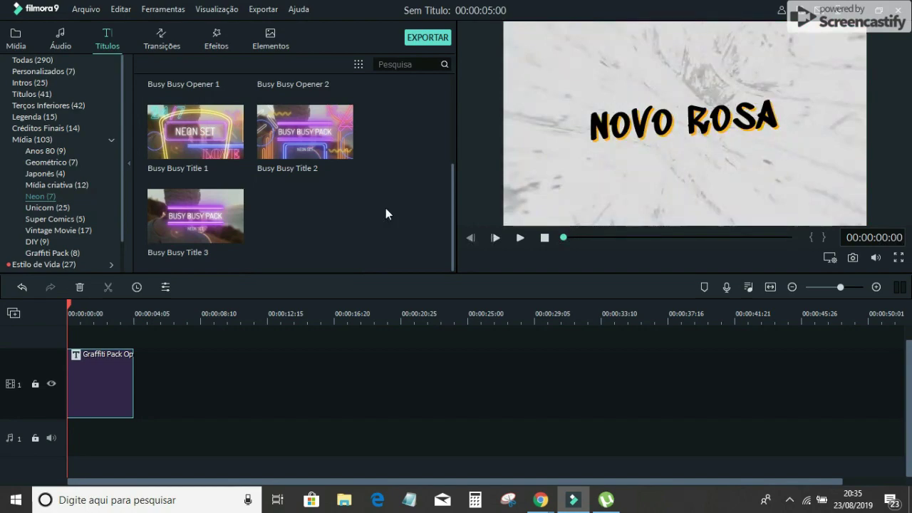
left_click(521, 238)
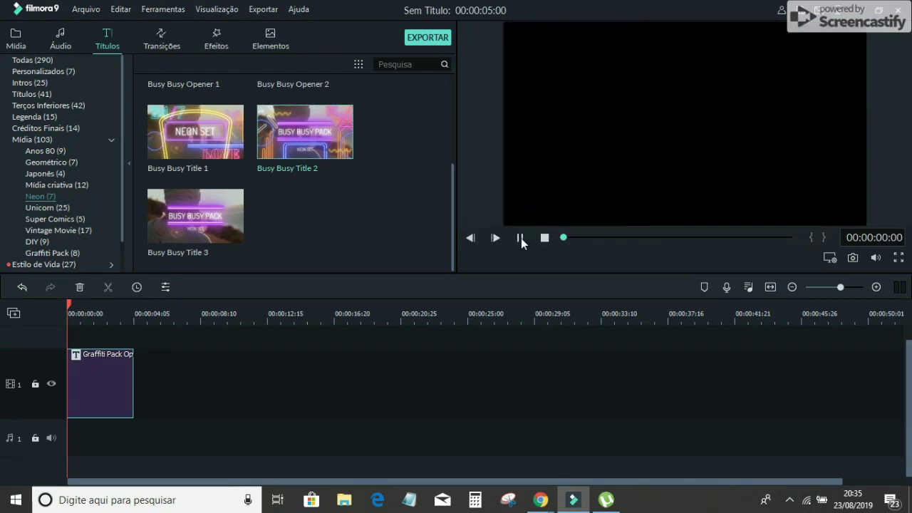
scroll(61, 145, "down", 2)
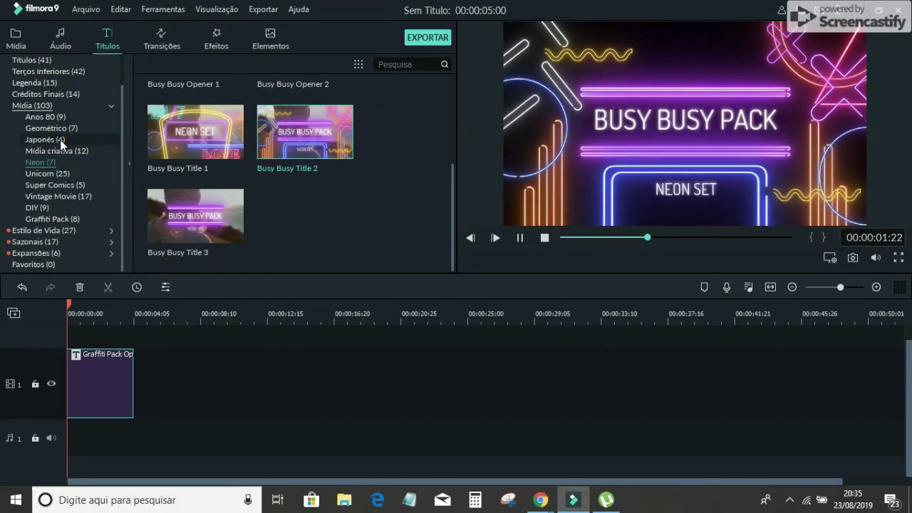
left_click(67, 197)
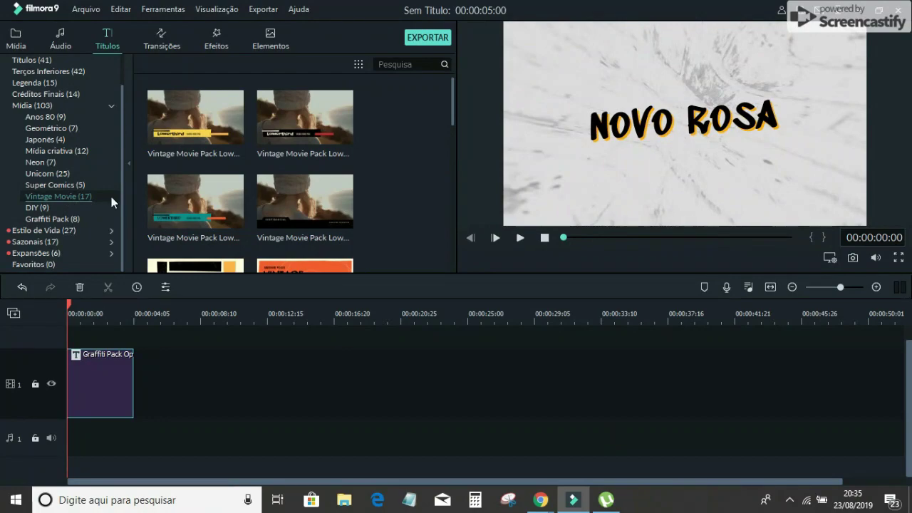
scroll(288, 236, "down", 5)
scroll(302, 235, "up", 3)
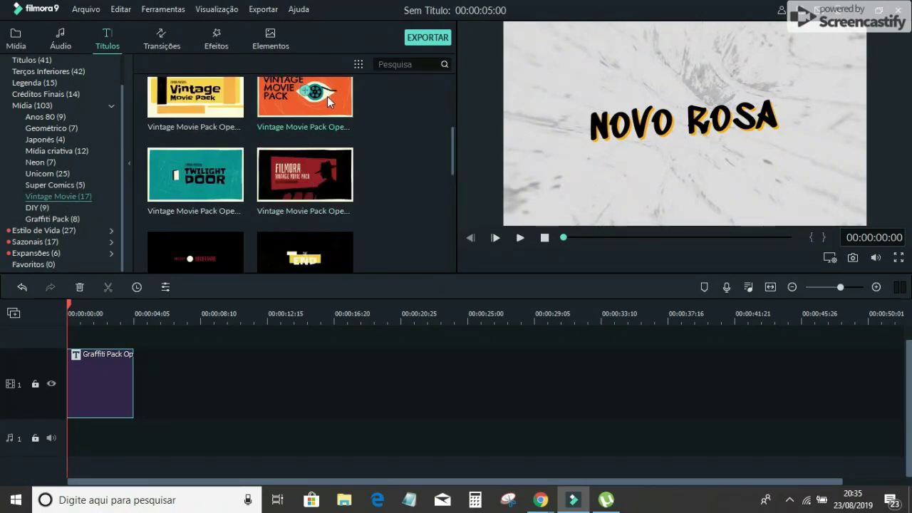
left_click(522, 238)
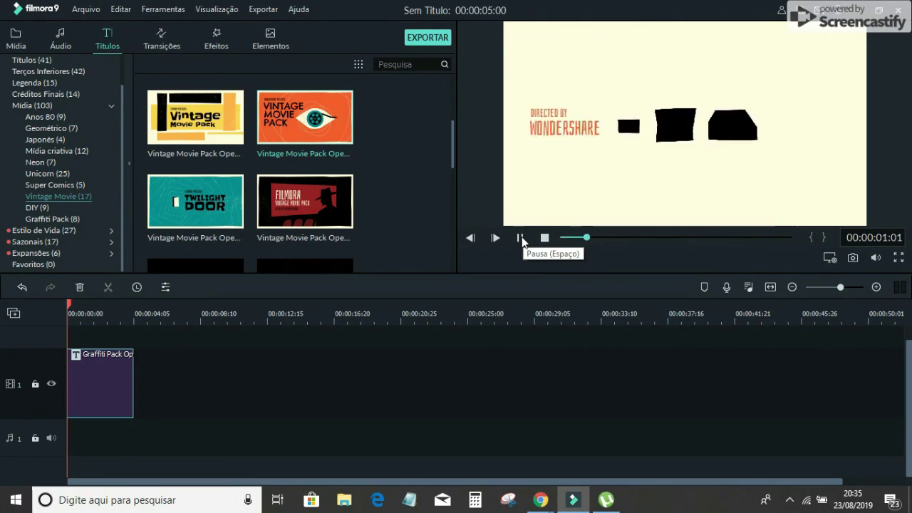
scroll(335, 203, "down", 2)
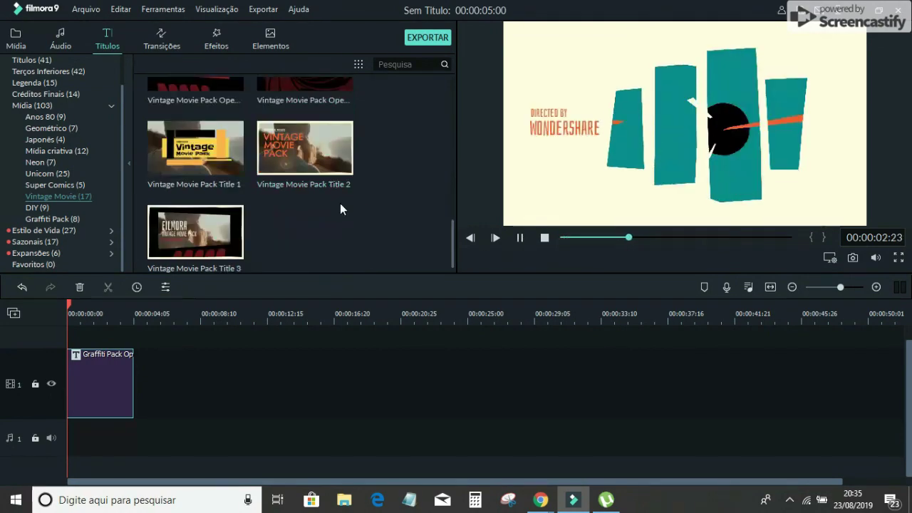
scroll(356, 206, "up", 5)
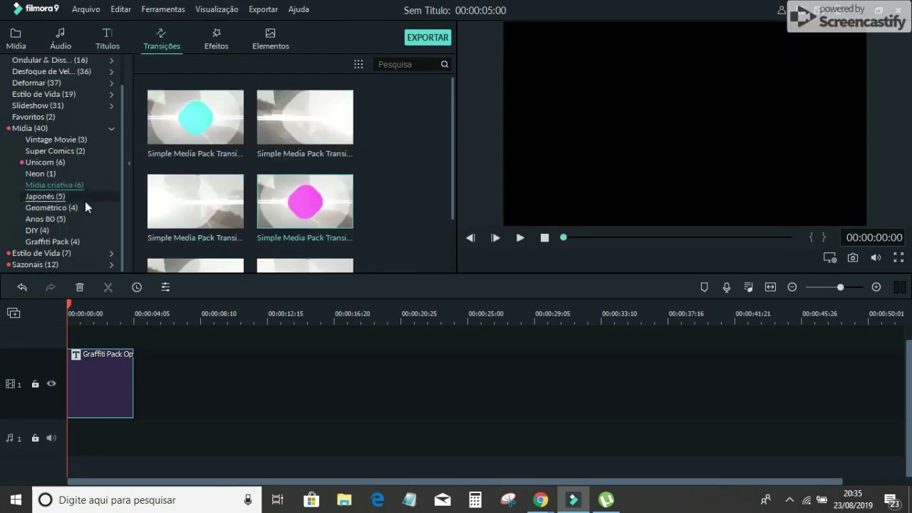
Preview Graffiti Pack Transition 1, the fourth Baby Kids Pack transition, and a Superhero Pack transition.
left_click(80, 242)
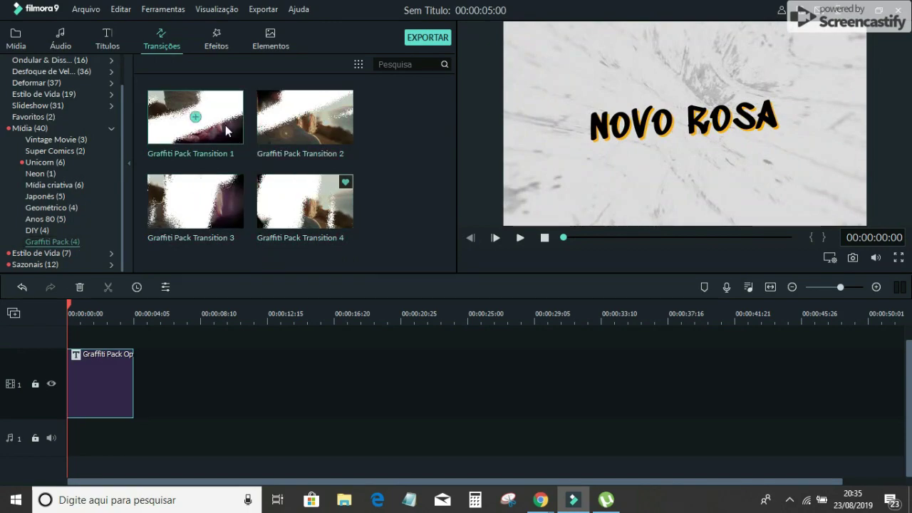
left_click(196, 117)
left_click(519, 238)
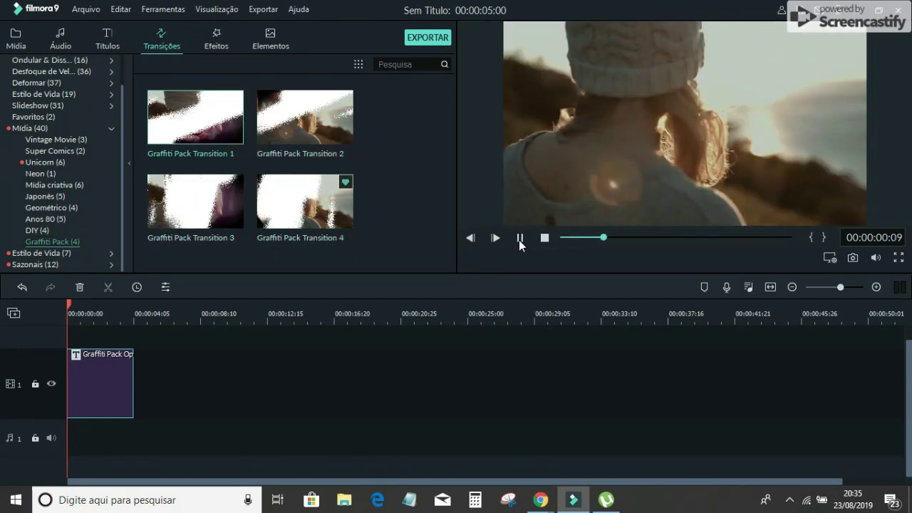
left_click(63, 253)
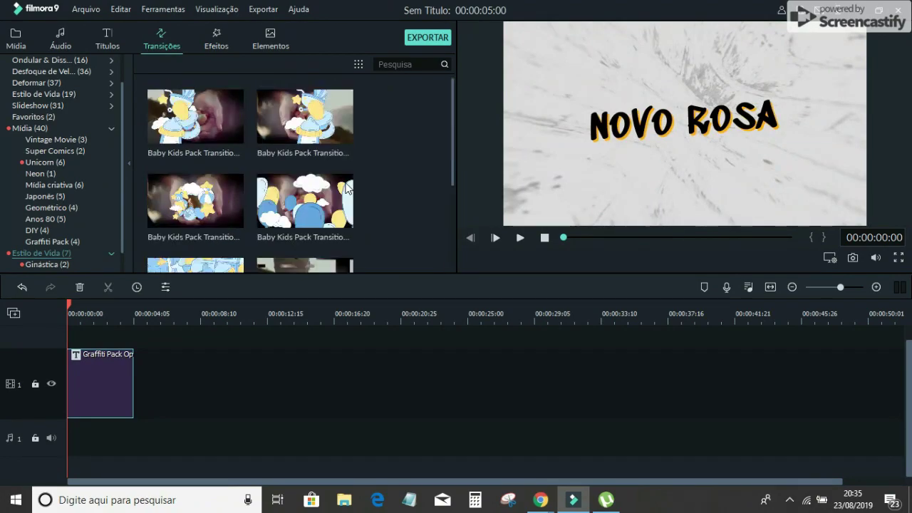
left_click(345, 187)
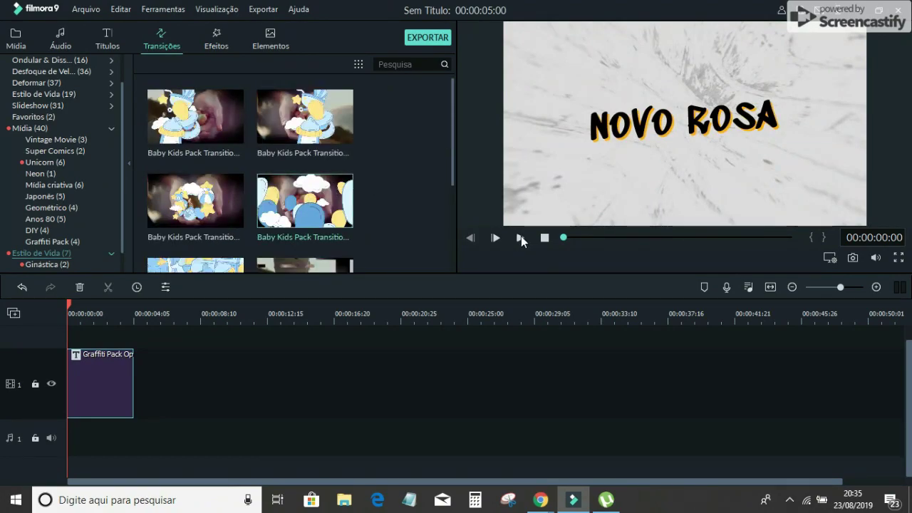
left_click(521, 238)
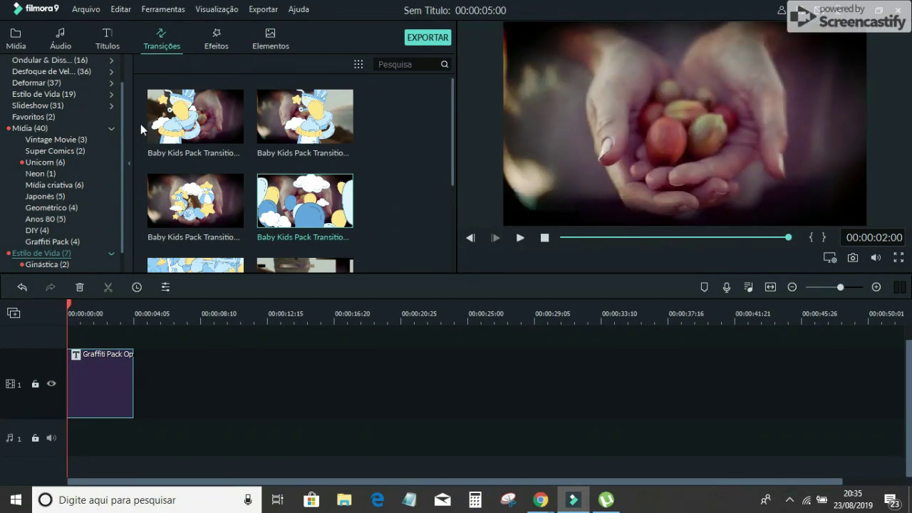
left_click(520, 238)
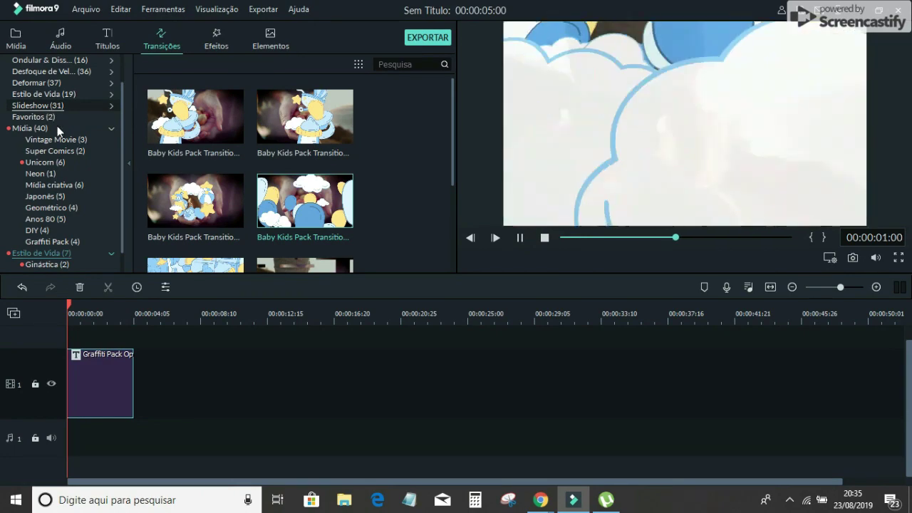
left_click(65, 150)
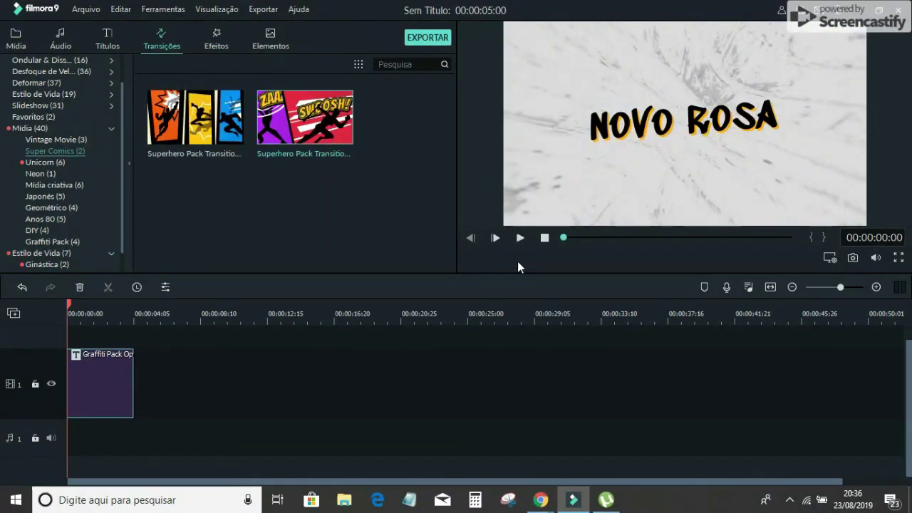
left_click(526, 239)
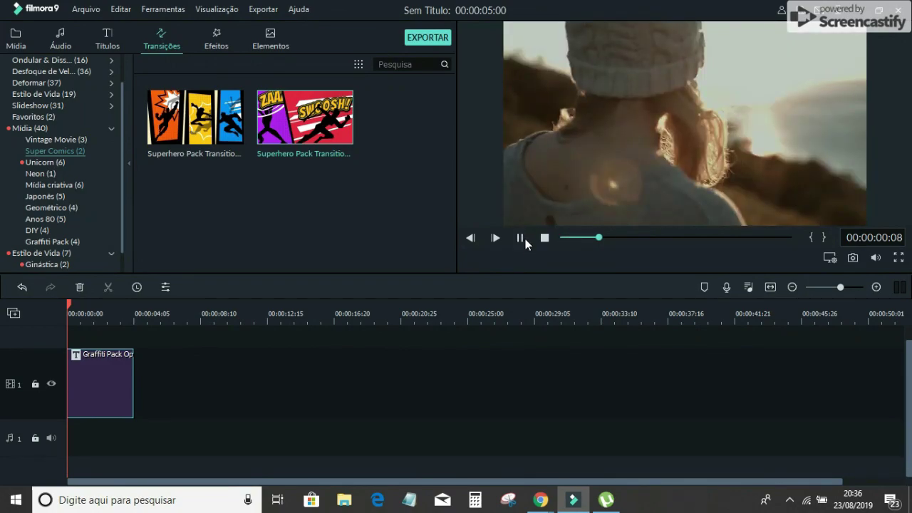